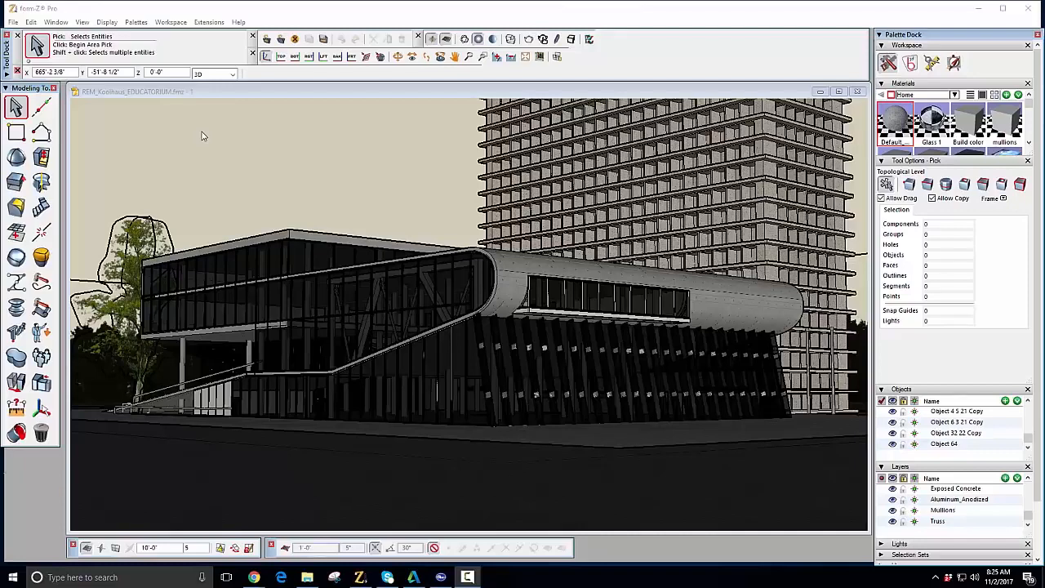
Step: Show the V-Ray palette and open the V-Ray Settings from it
left_click(141, 26)
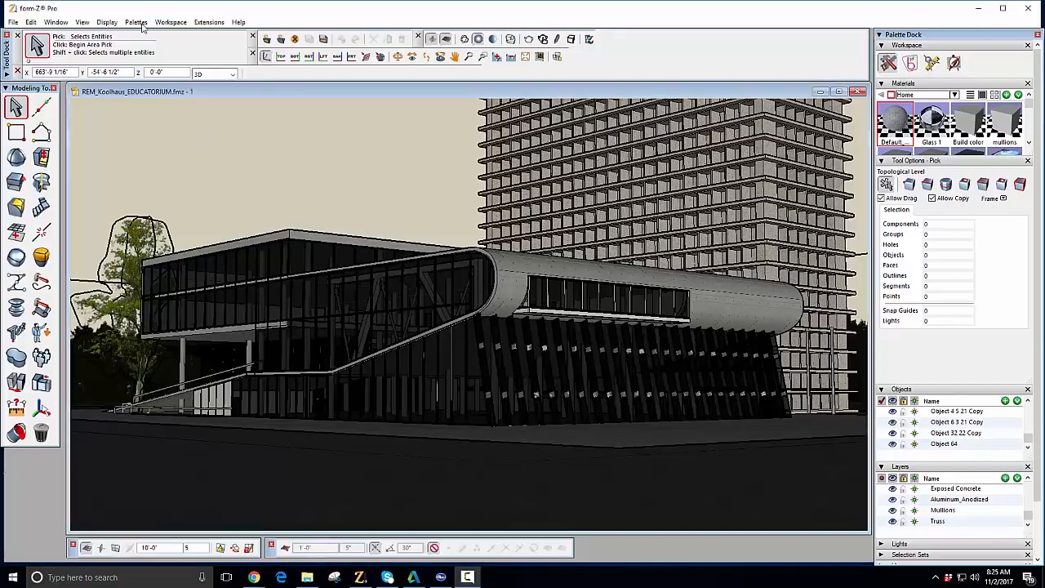
left_click(137, 23)
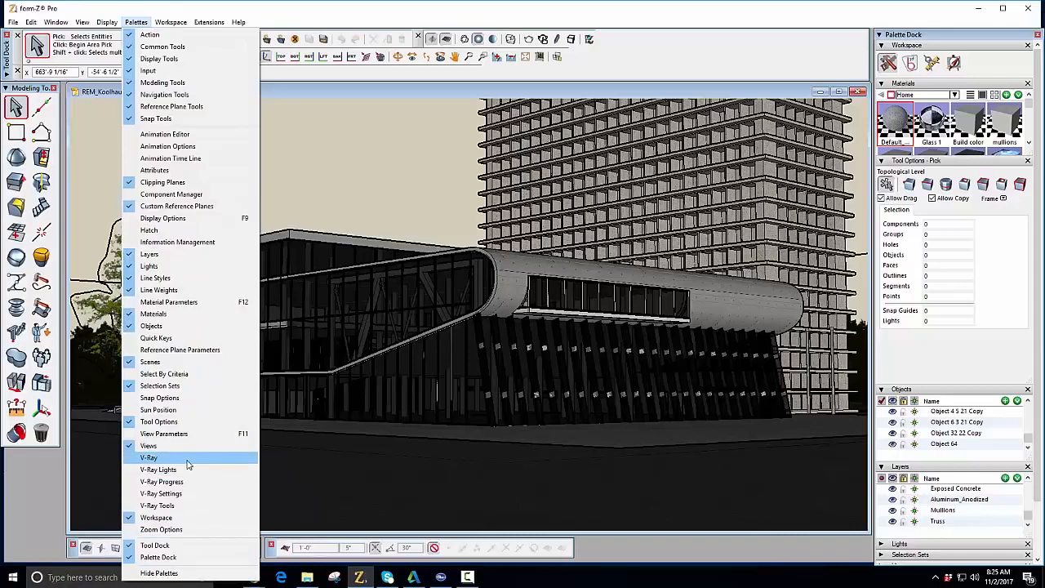
left_click(187, 460)
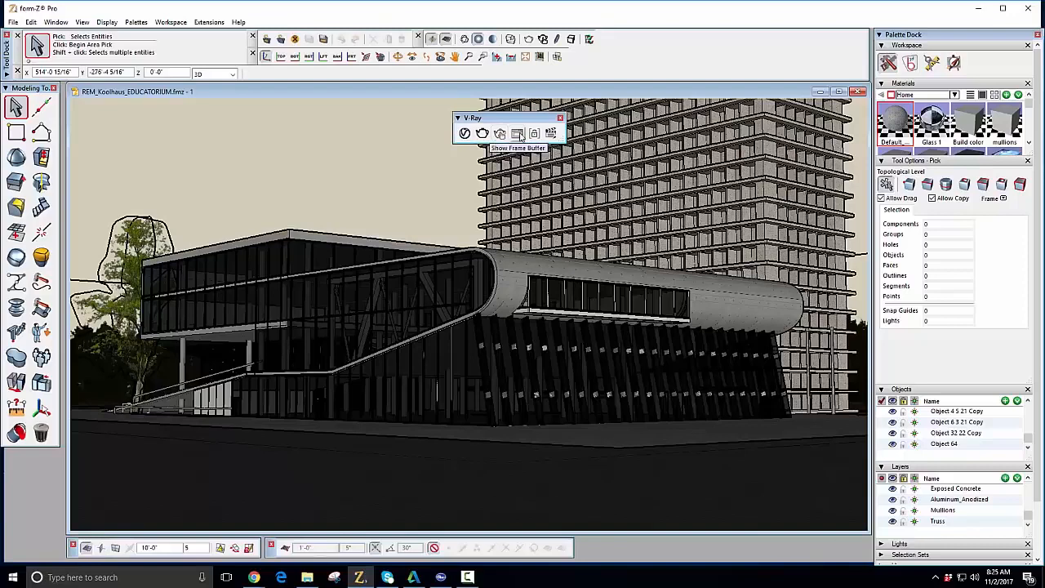
left_click(466, 134)
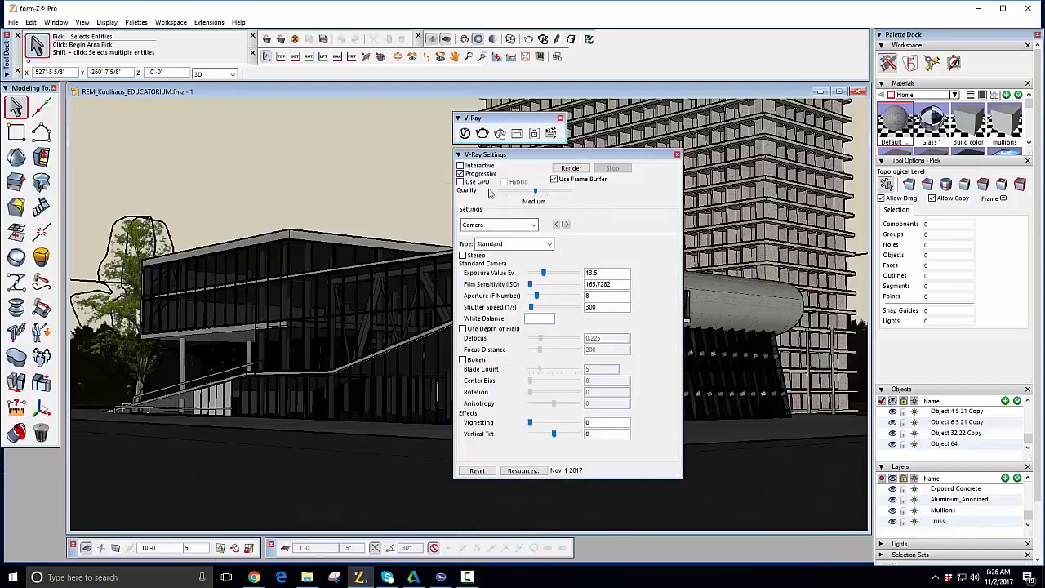
Step: Review the V-Ray settings categories, and try the Draft and Very High render quality presets
left_click(535, 226)
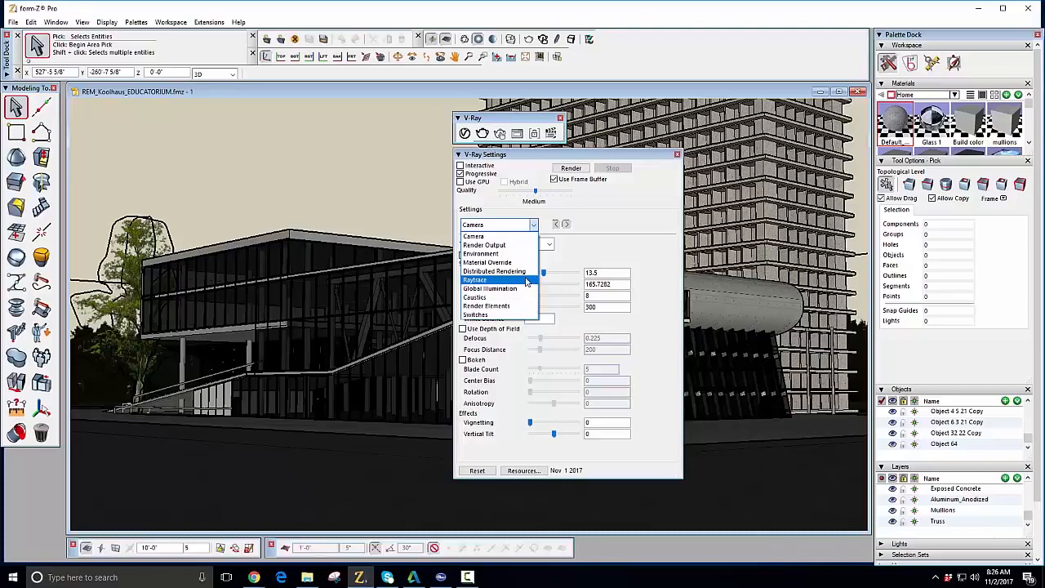
left_click(617, 203)
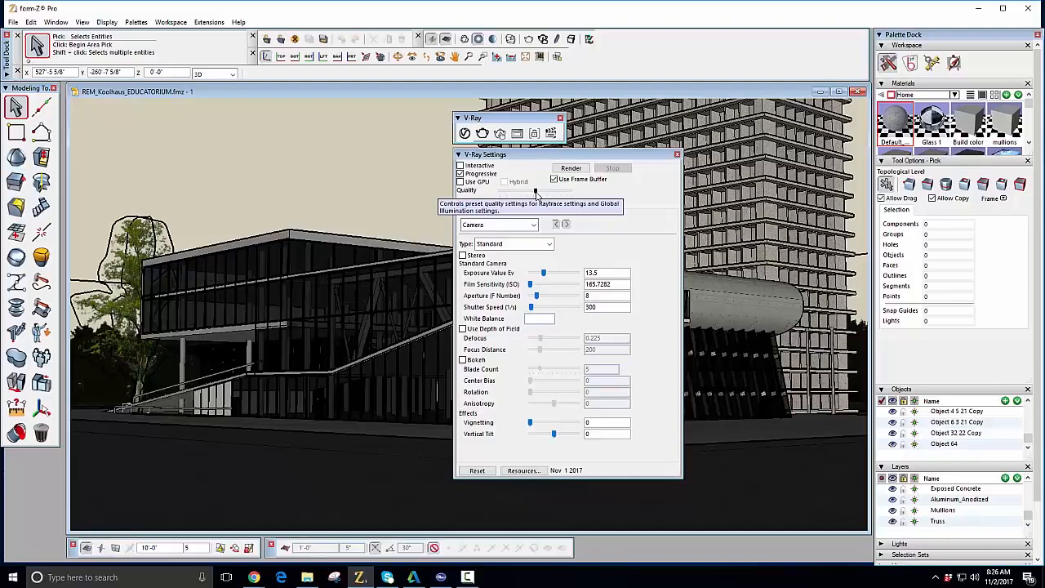
left_click_drag(537, 193, 499, 192)
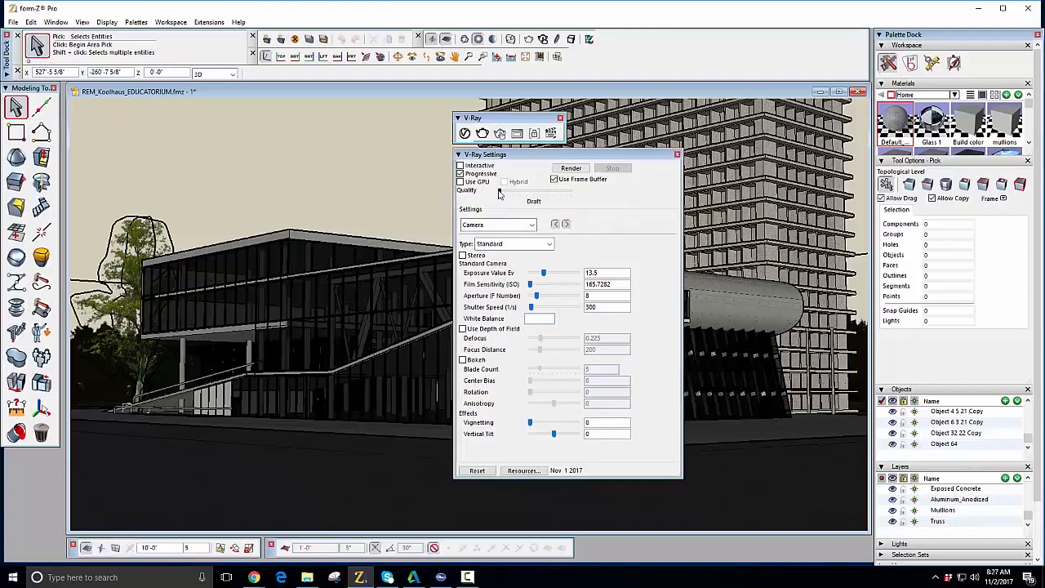
left_click_drag(500, 193, 583, 196)
Step: Reset the V-Ray settings using the Architectural design scene setup
left_click(478, 471)
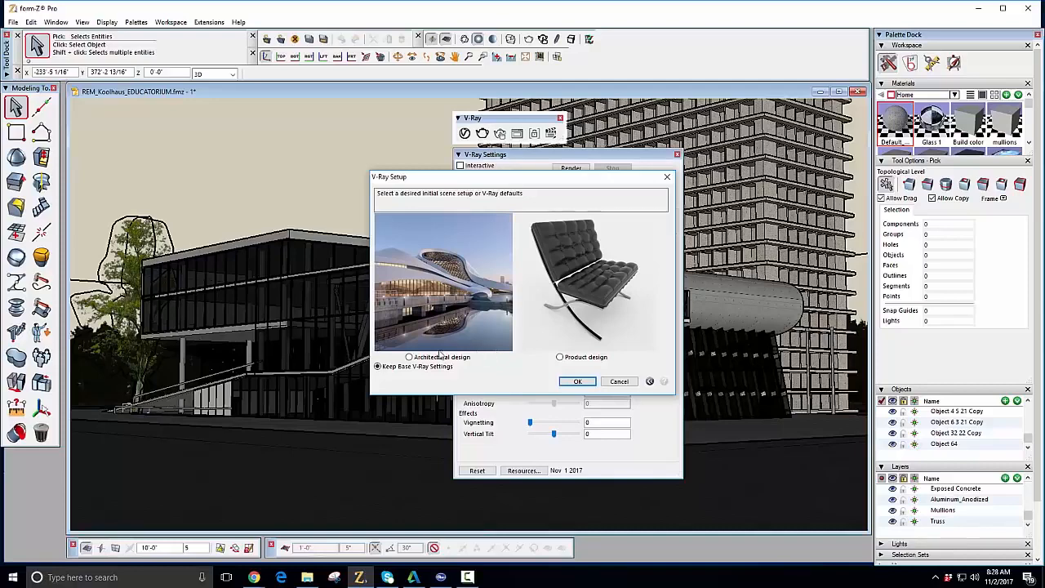
left_click(409, 357)
left_click(571, 382)
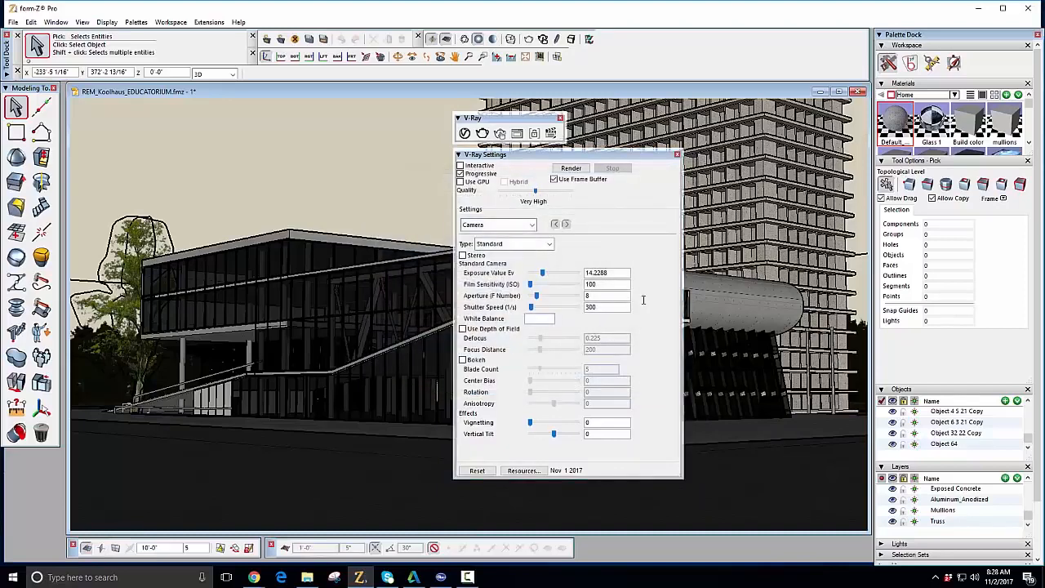
Step: Collapse the Layers and Objects lists and expand the Lights list
left_click(881, 466)
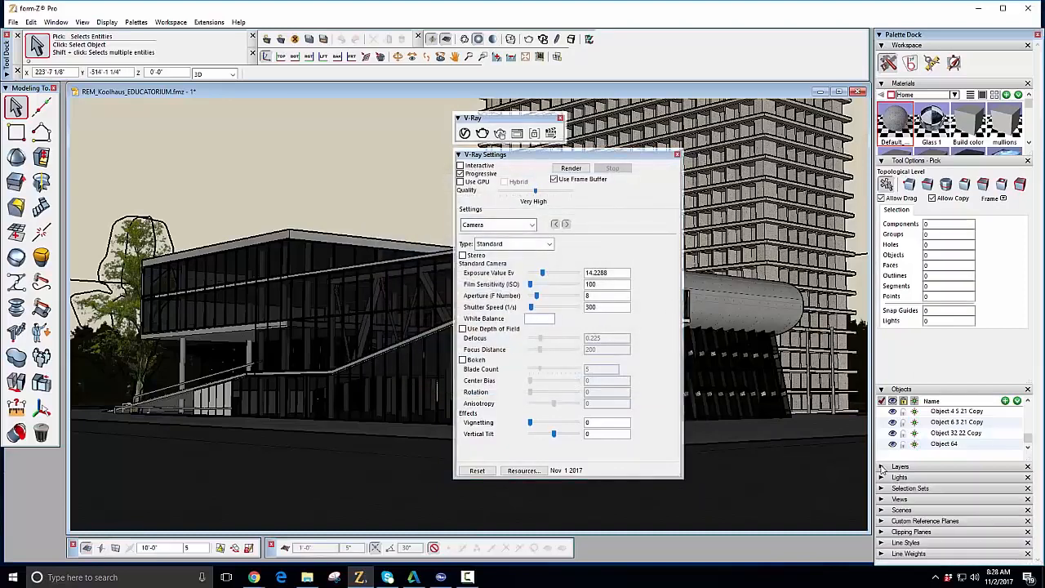
left_click(881, 388)
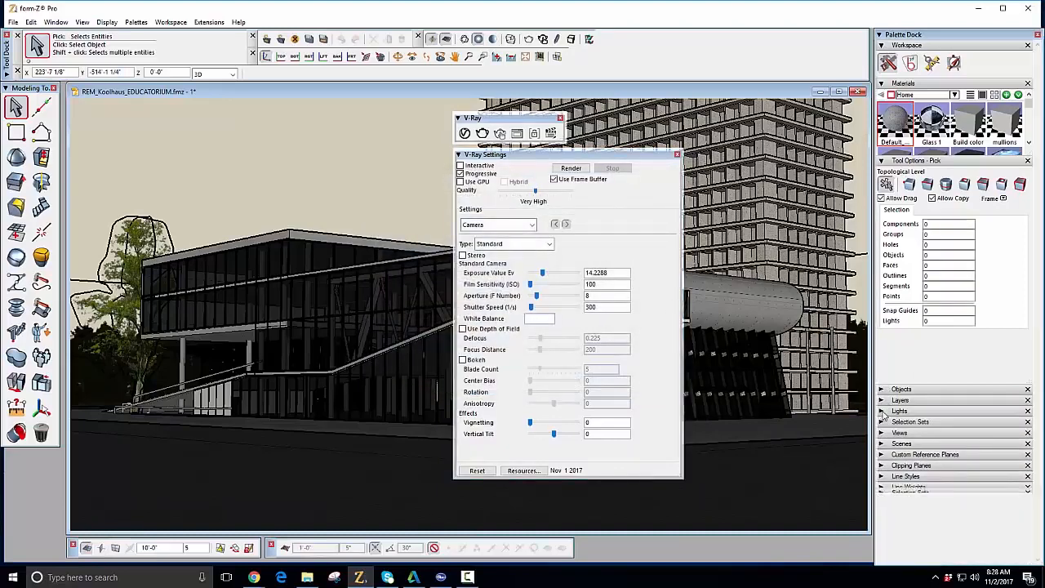
left_click(883, 412)
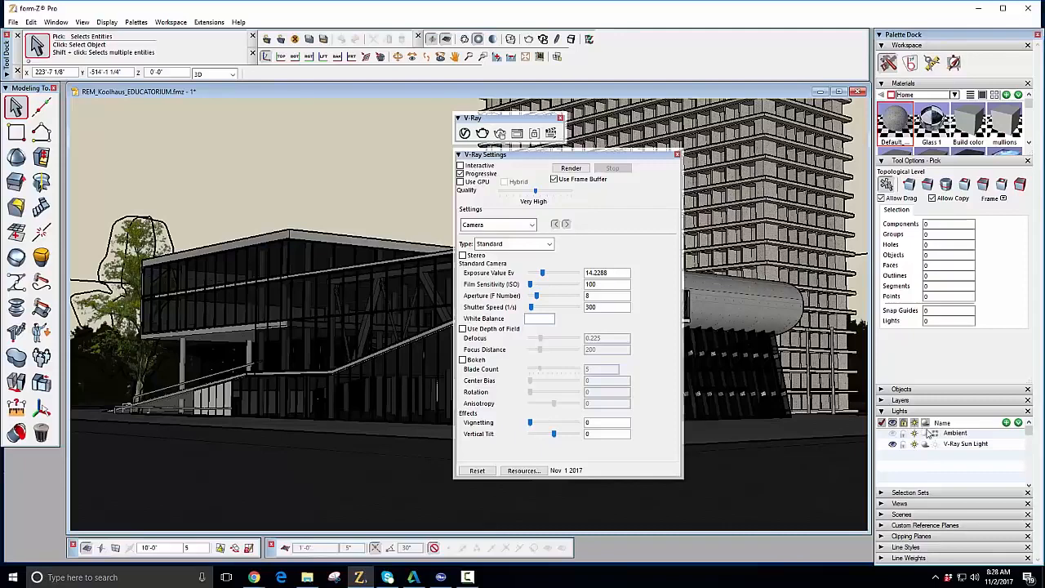
Step: Examine the V-Ray Sun Light's intensity, shadow and sky parameters without changing them
left_click(968, 446)
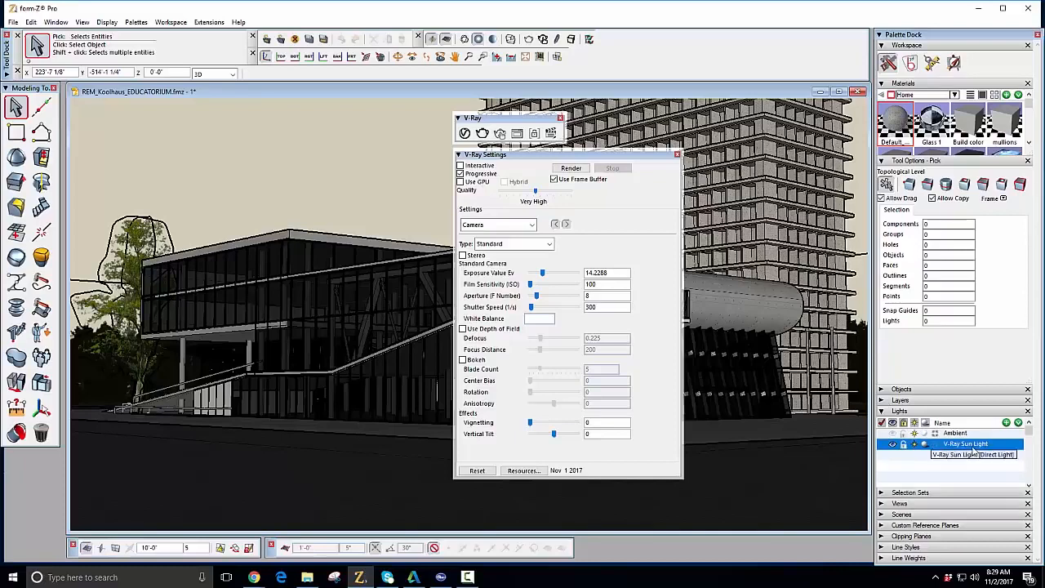
double_click(972, 448)
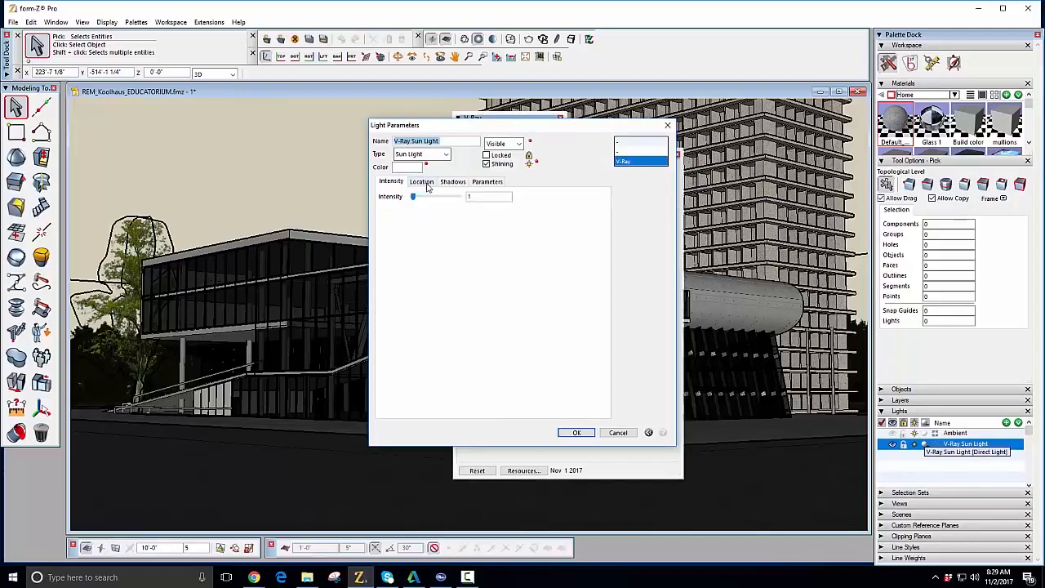
left_click(454, 183)
left_click(488, 183)
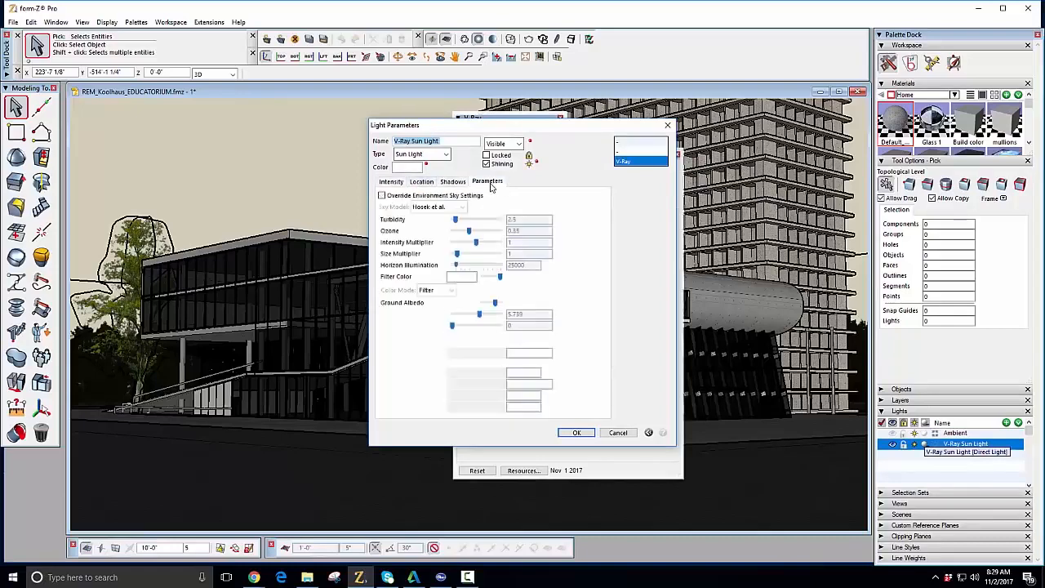
left_click(618, 432)
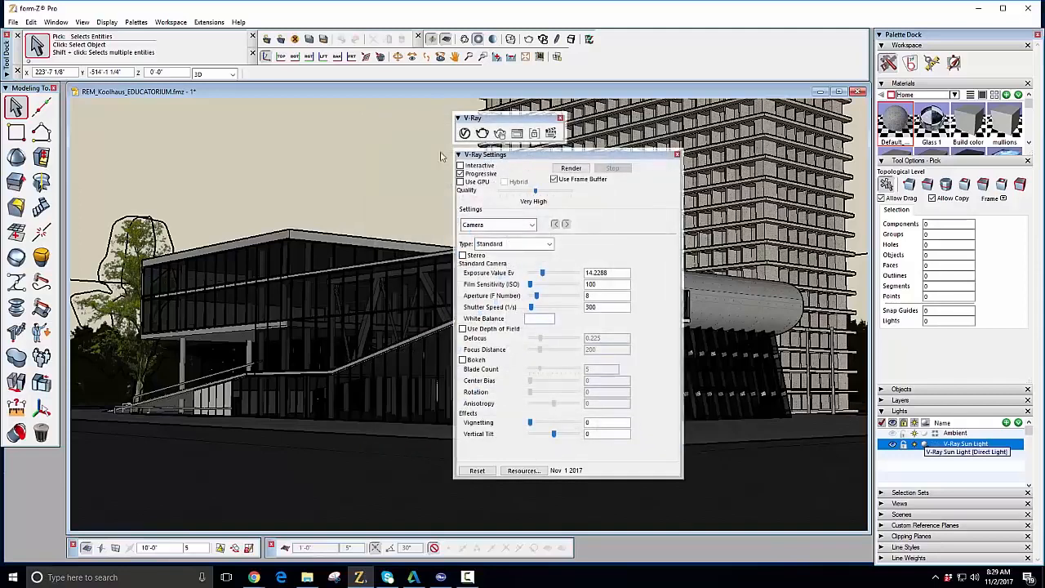
Step: Show the V-Ray Lights and V-Ray Tools palettes, and close the V-Ray Settings
left_click(135, 23)
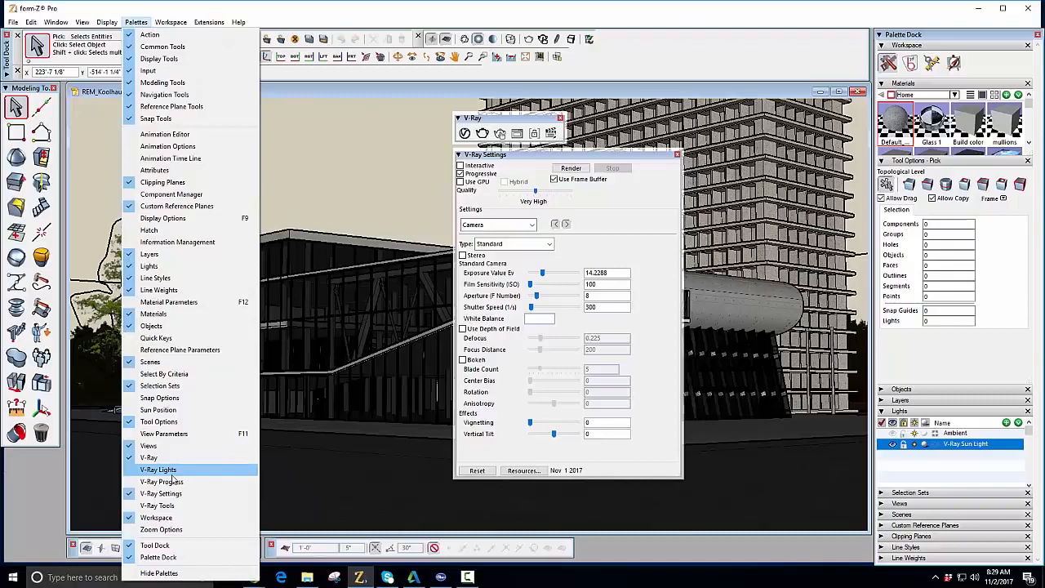
left_click(172, 474)
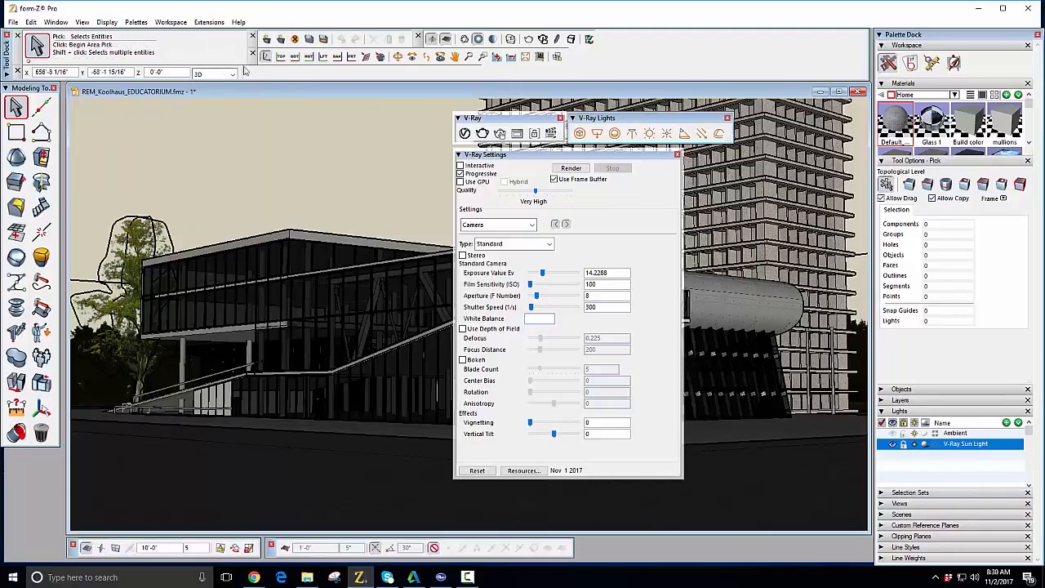
left_click(135, 22)
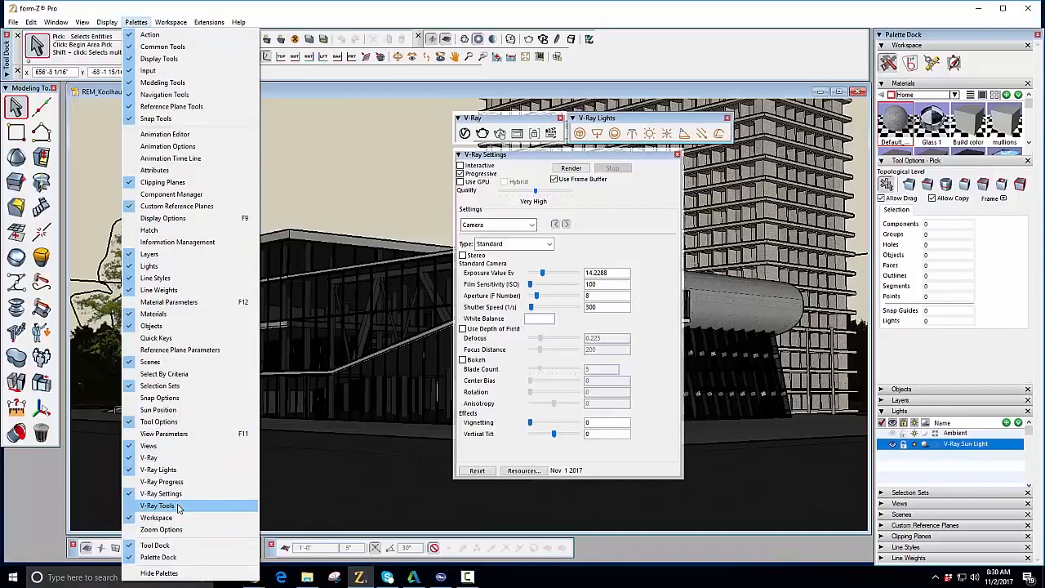
left_click(178, 507)
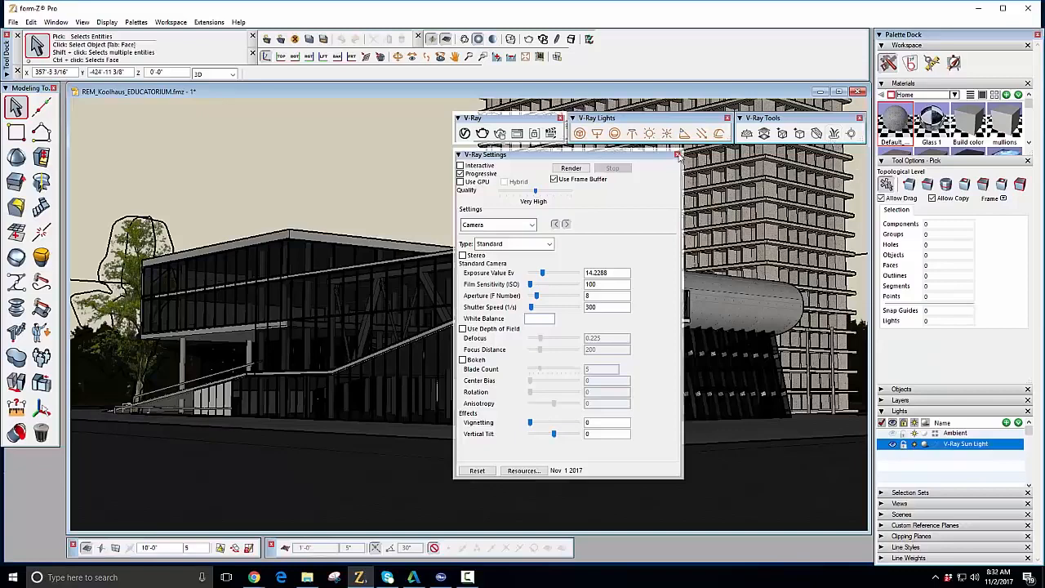
left_click(677, 156)
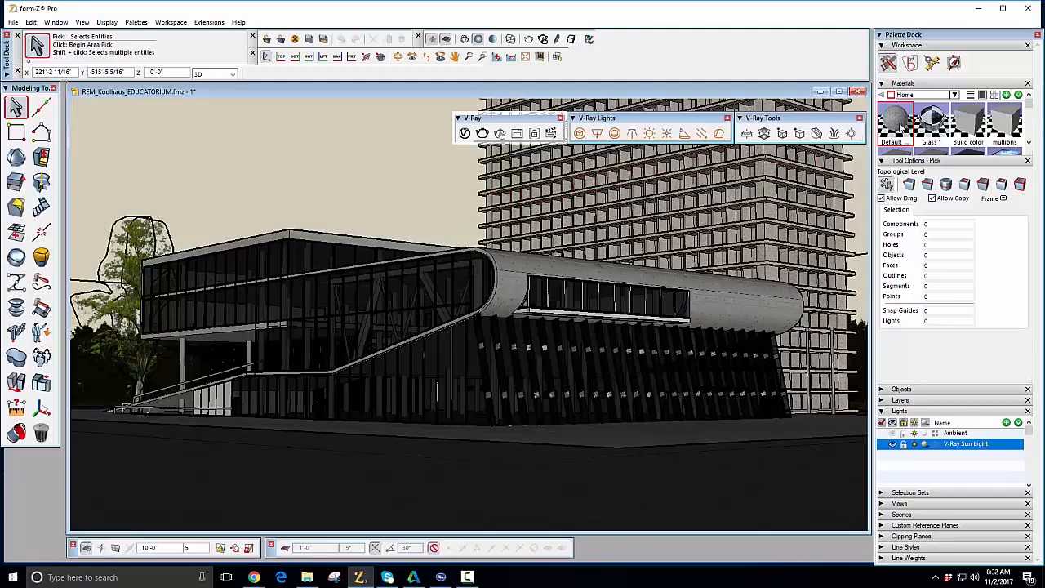
Step: Open the mullions material's parameters and set its V-Ray representation to the Metal method
left_click(1009, 129)
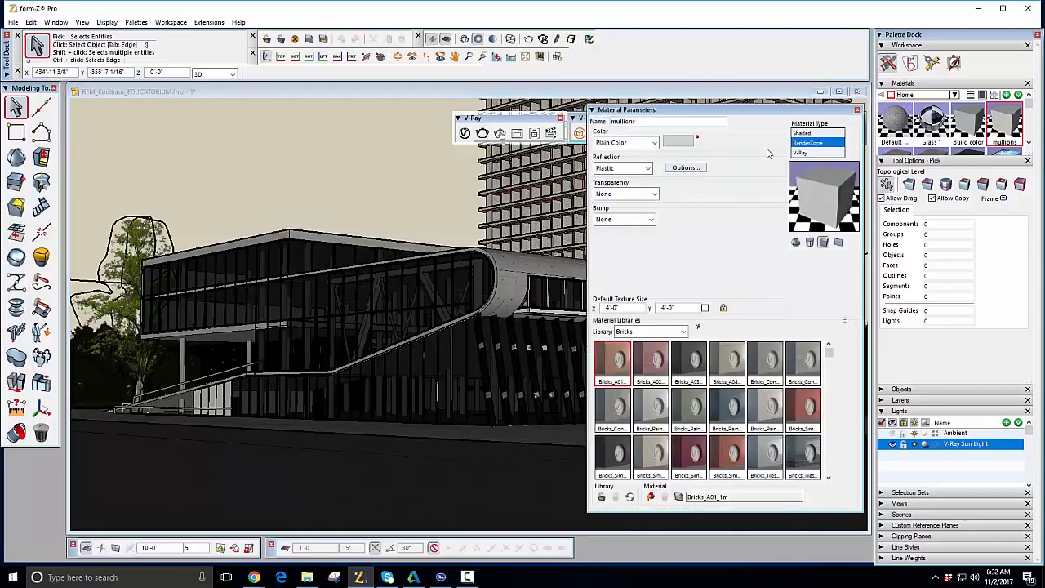
left_click(814, 133)
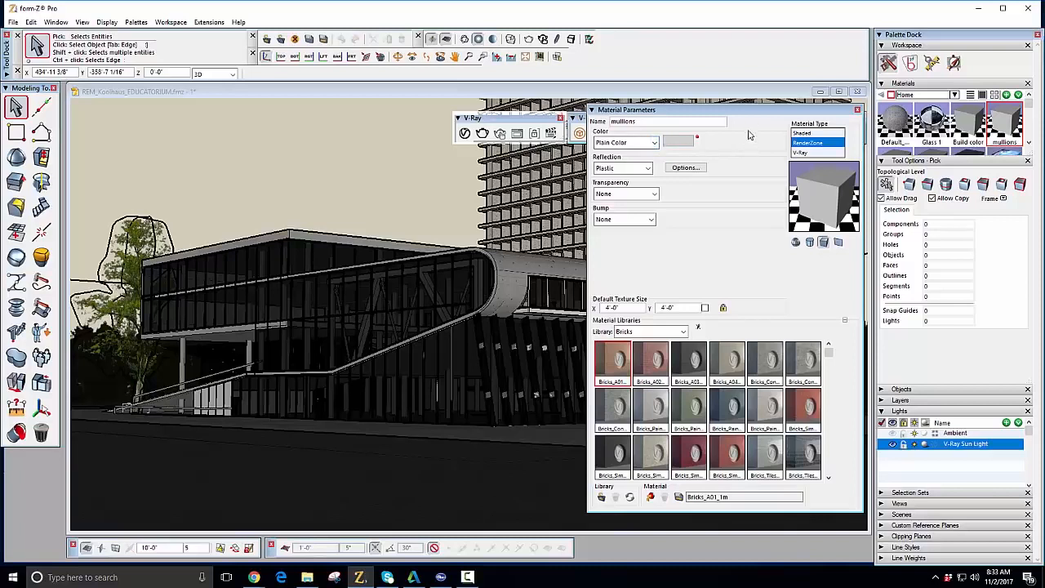
left_click(802, 153)
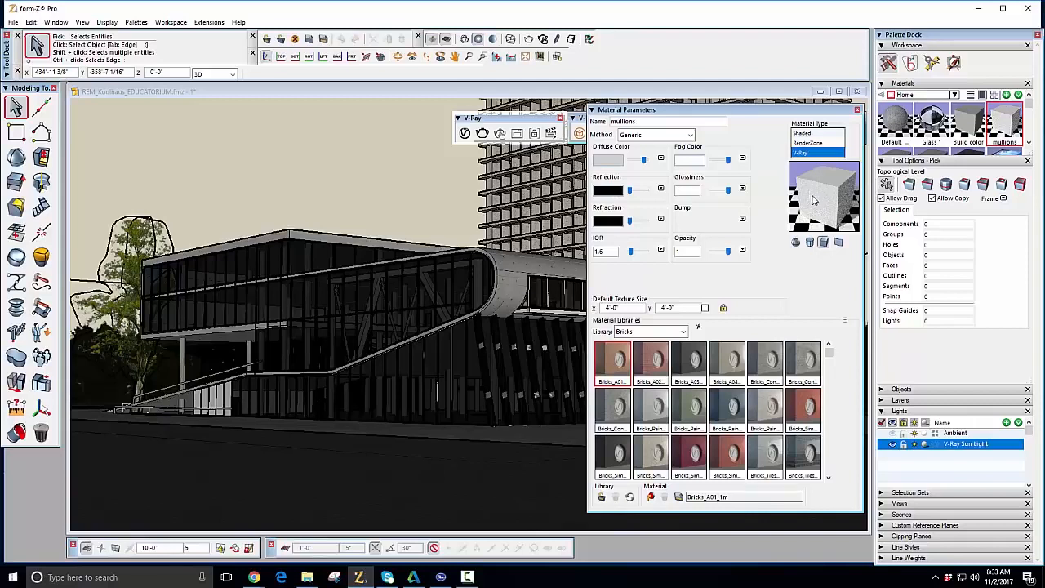
left_click(690, 135)
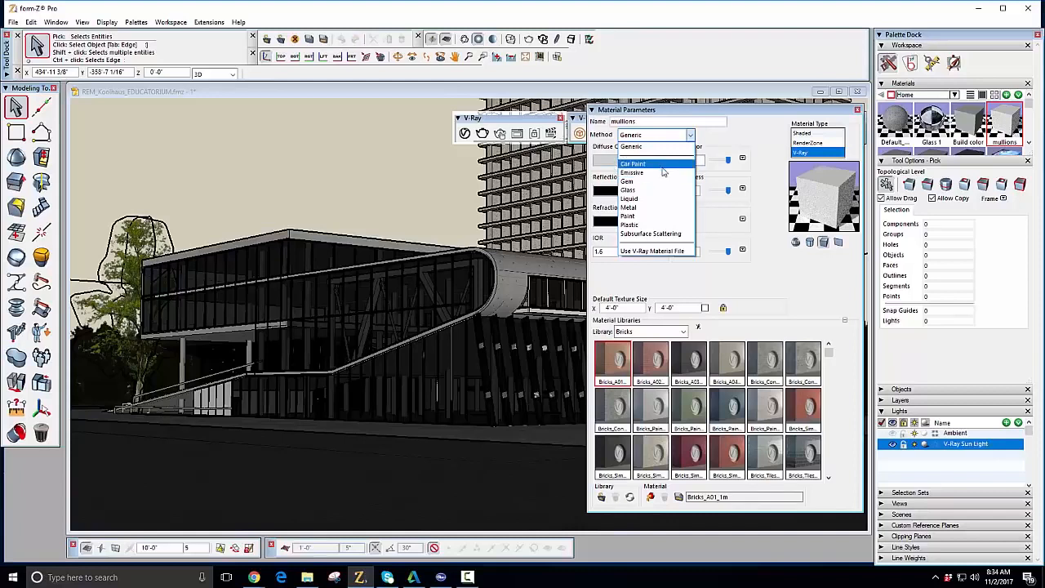
left_click(664, 210)
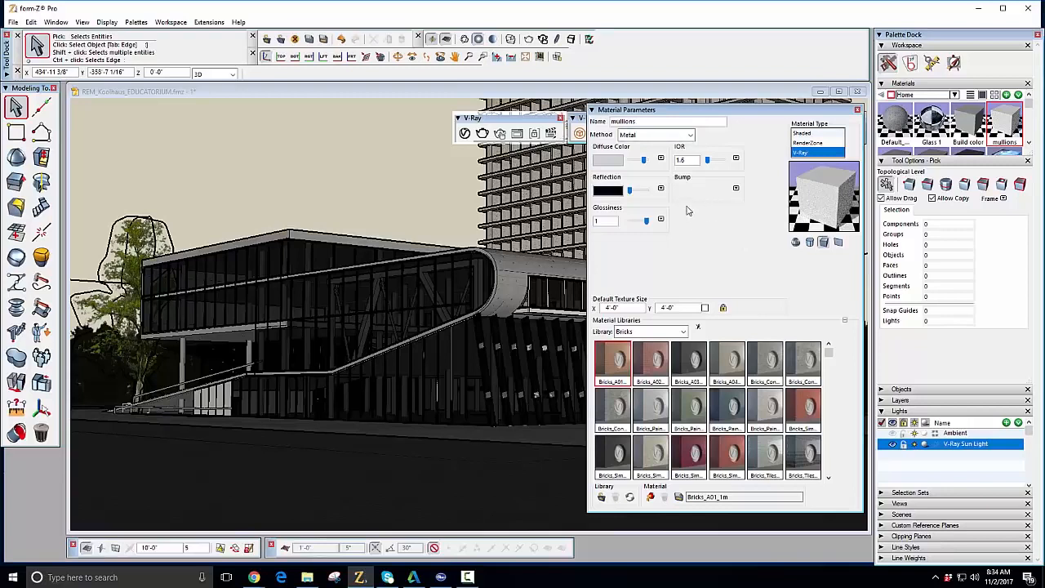
Step: Darken the mullions material's diffuse color to a grey of RGB 176, 176, 176
left_click(607, 163)
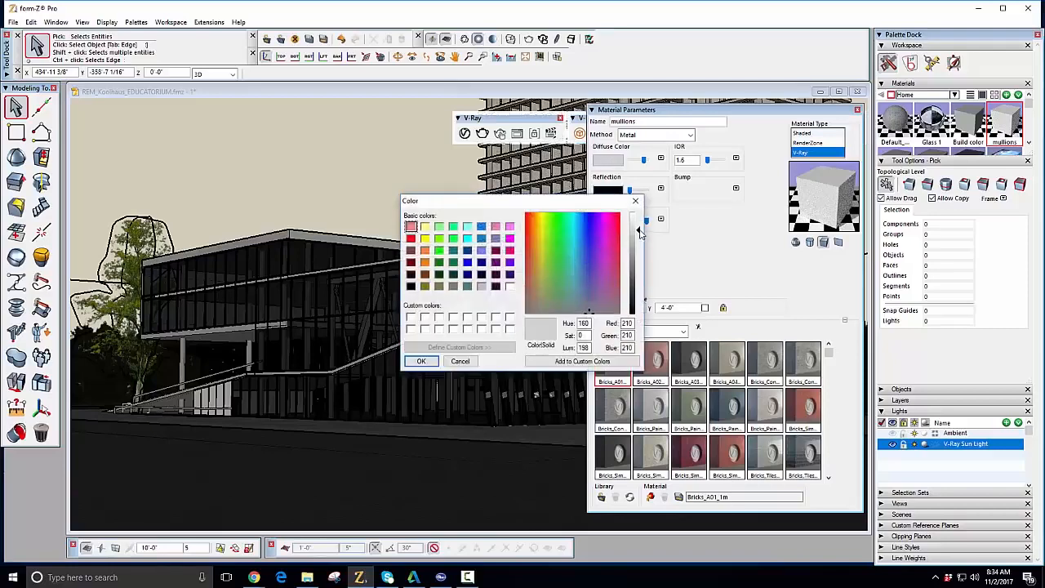
left_click_drag(639, 229, 638, 239)
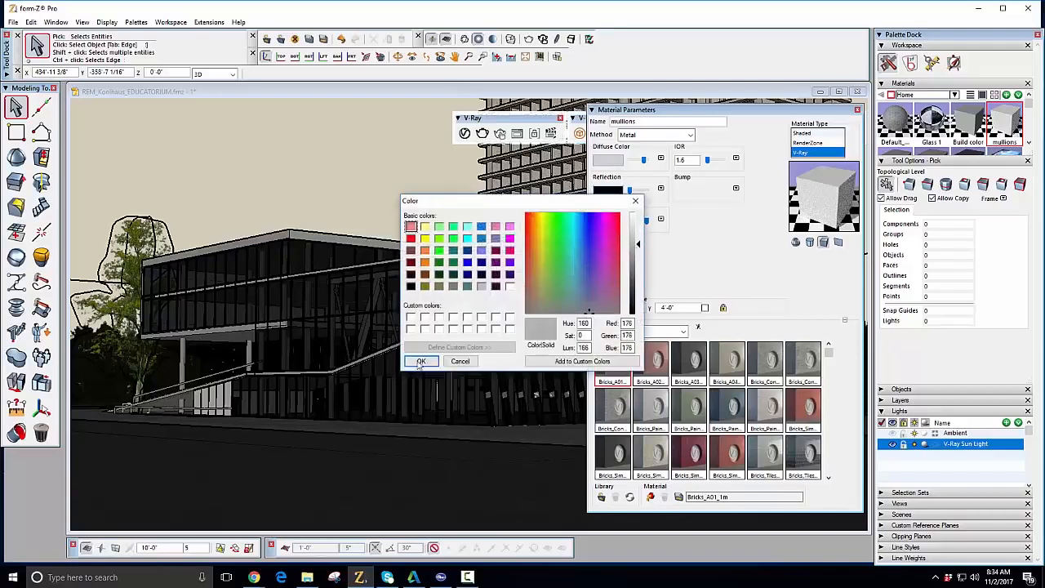
left_click(418, 362)
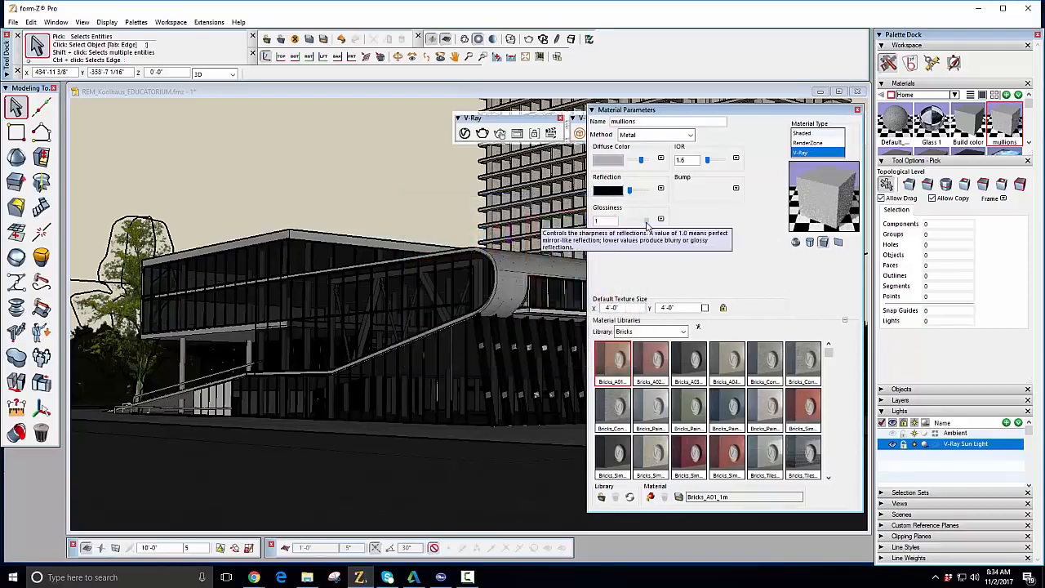
Step: Set the mullions material's glossiness to 0.8 and review the available bump map types, leaving bump at None
left_click_drag(647, 221, 644, 223)
left_click(597, 220)
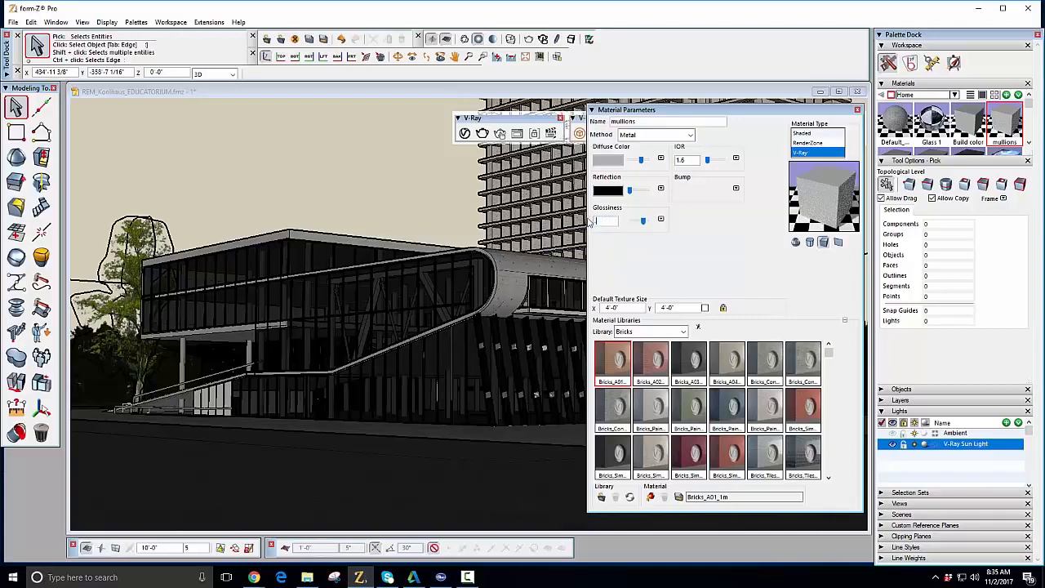
type(".8")
key("Tab")
left_click(735, 189)
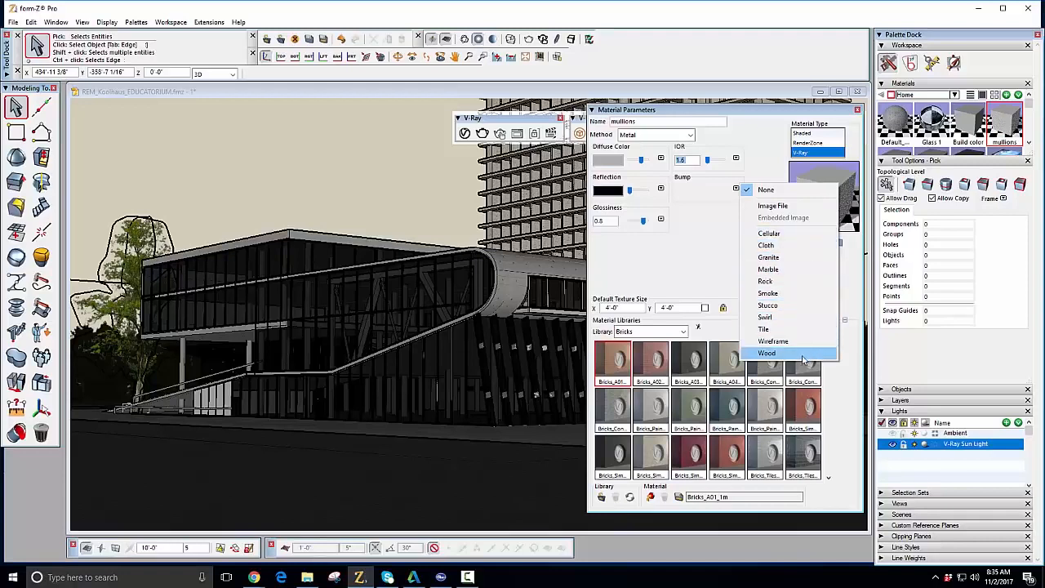
left_click(699, 261)
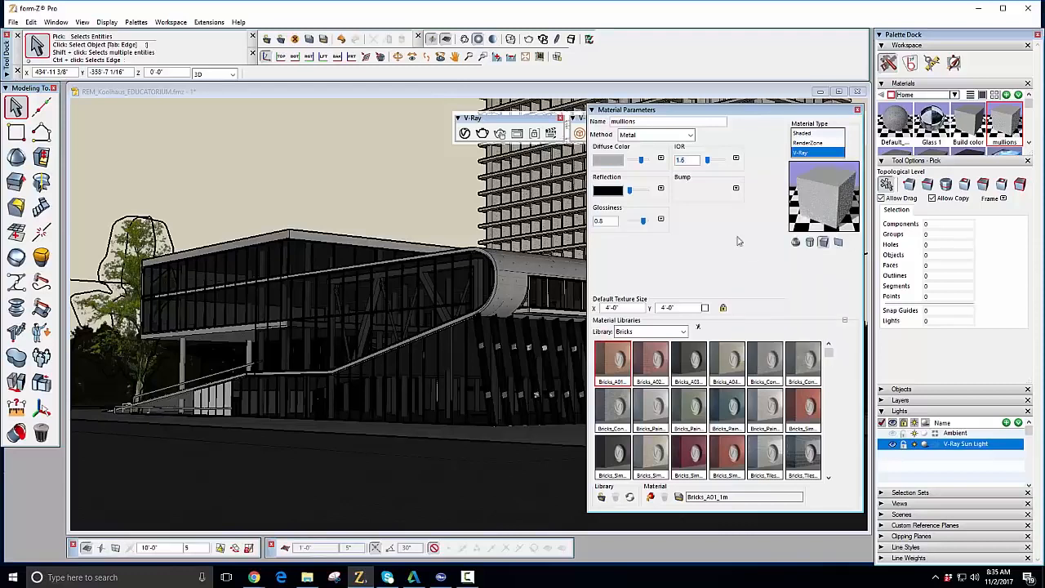
Step: Switch the mullions material's method to Use V-Ray Material File and select the text of its file path
left_click(692, 136)
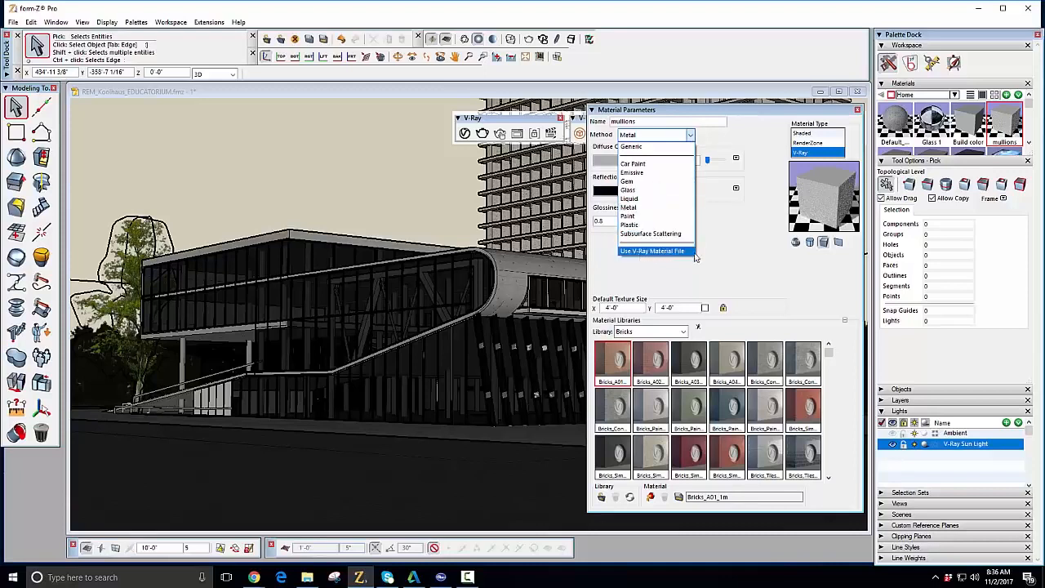
left_click(651, 252)
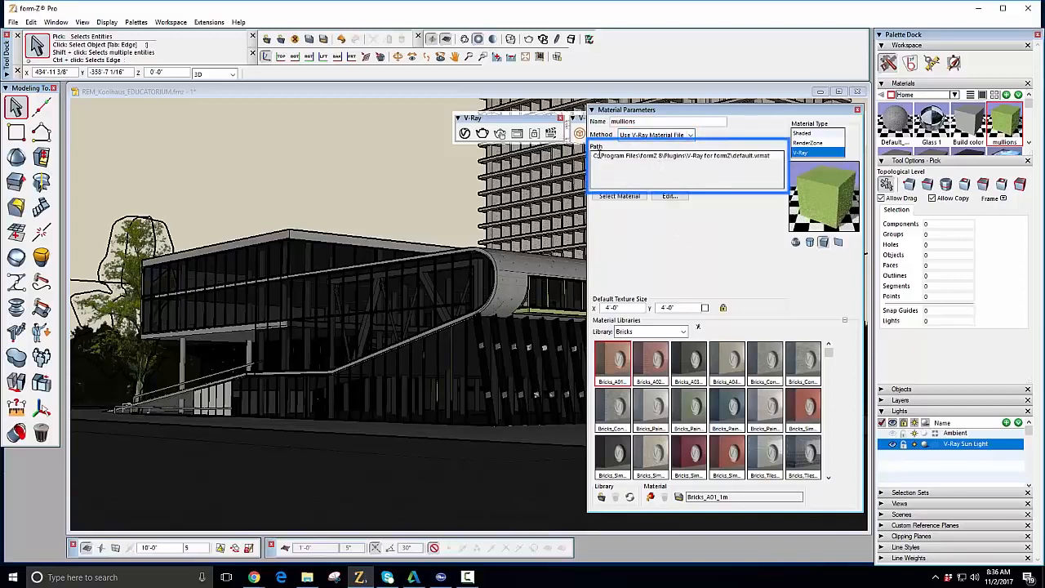
left_click_drag(595, 155, 773, 155)
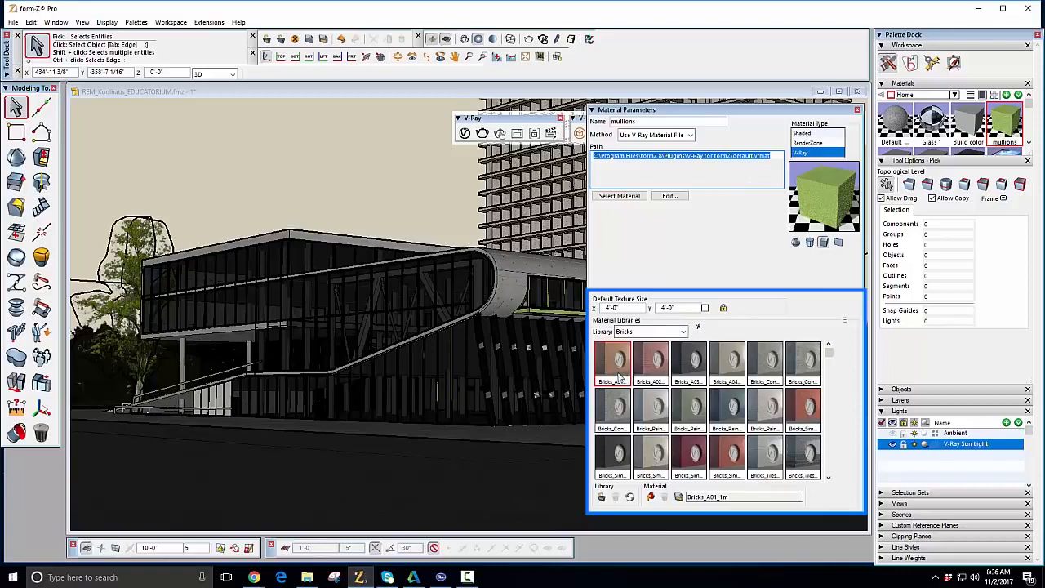
Step: Browse the Carpaint and Fabric material libraries and load Plastic_Leather_A01_Black_10cm from the Plastic library into the mullions material
left_click(683, 330)
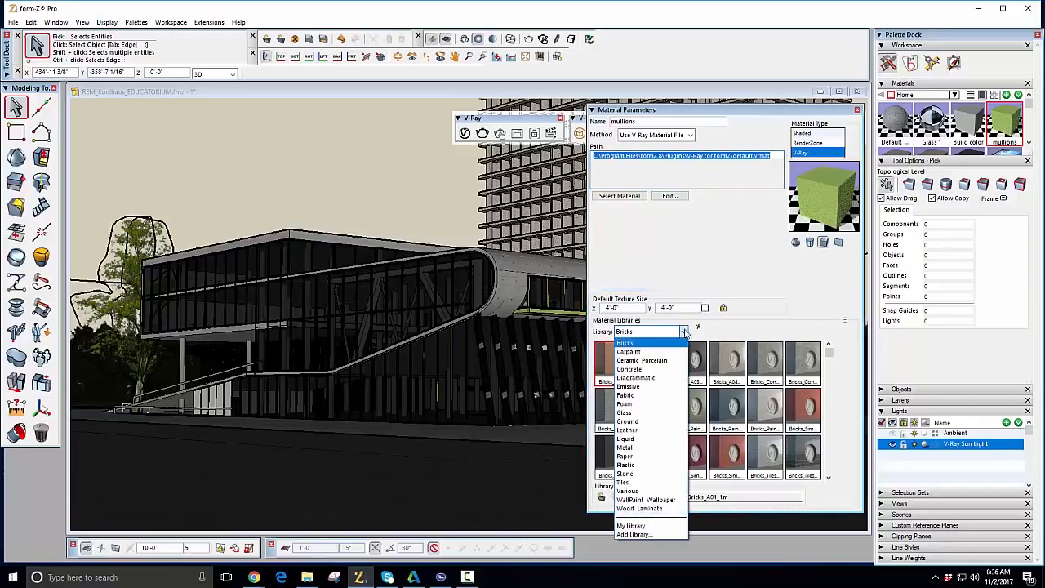
left_click(676, 358)
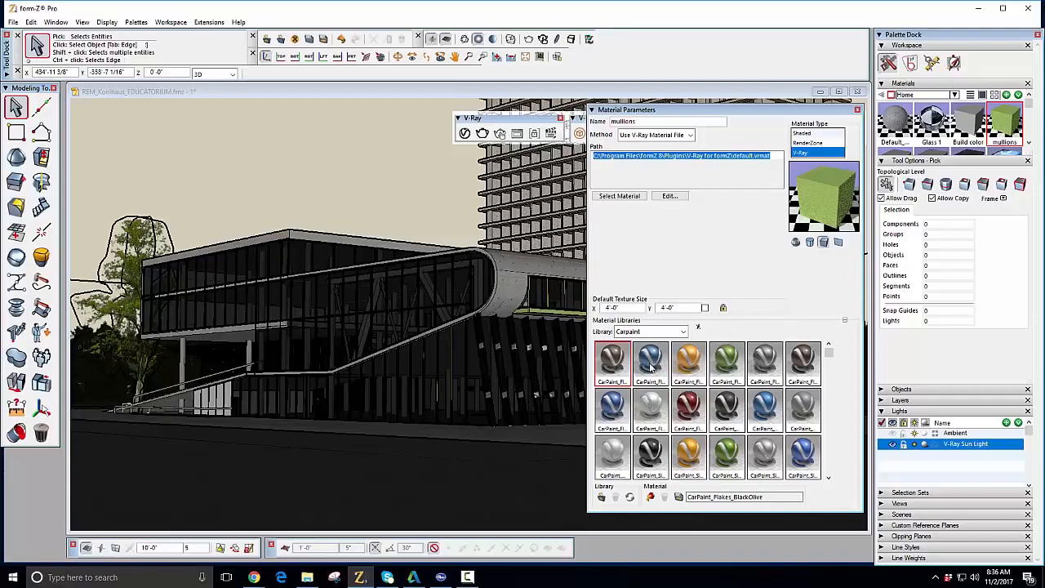
left_click(685, 333)
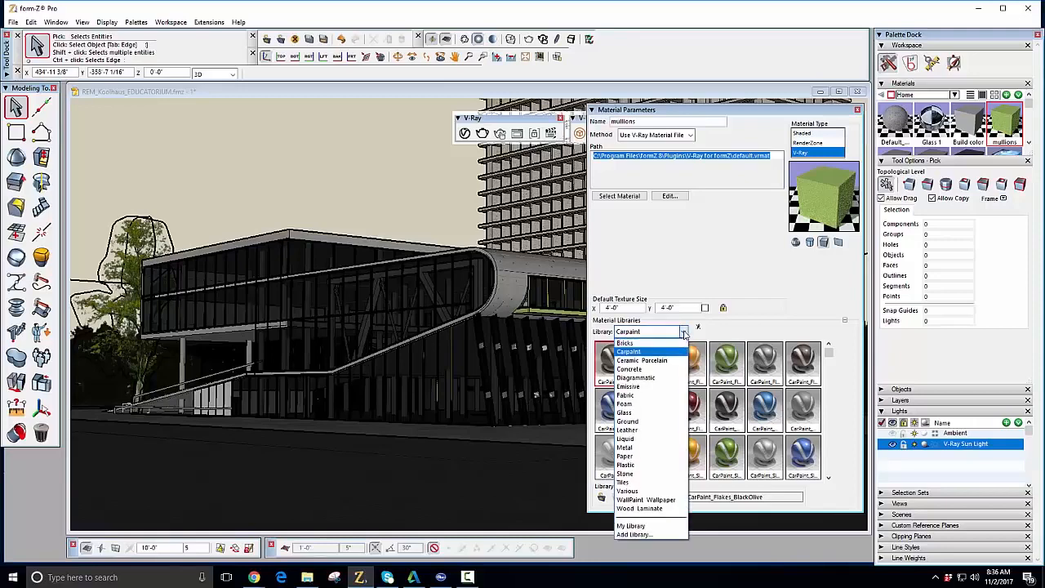
left_click(648, 397)
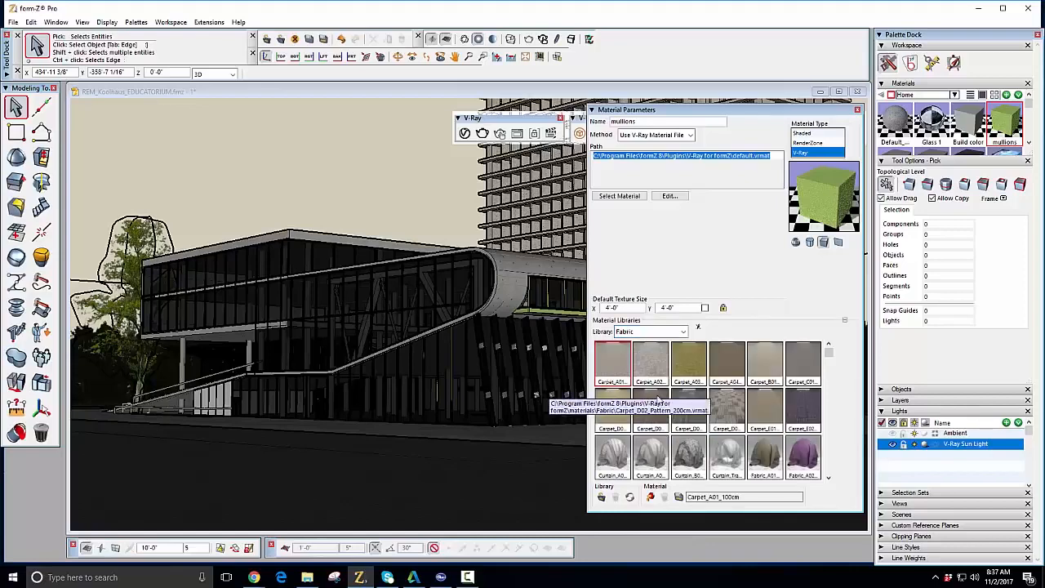
scroll(735, 417, "down", 3)
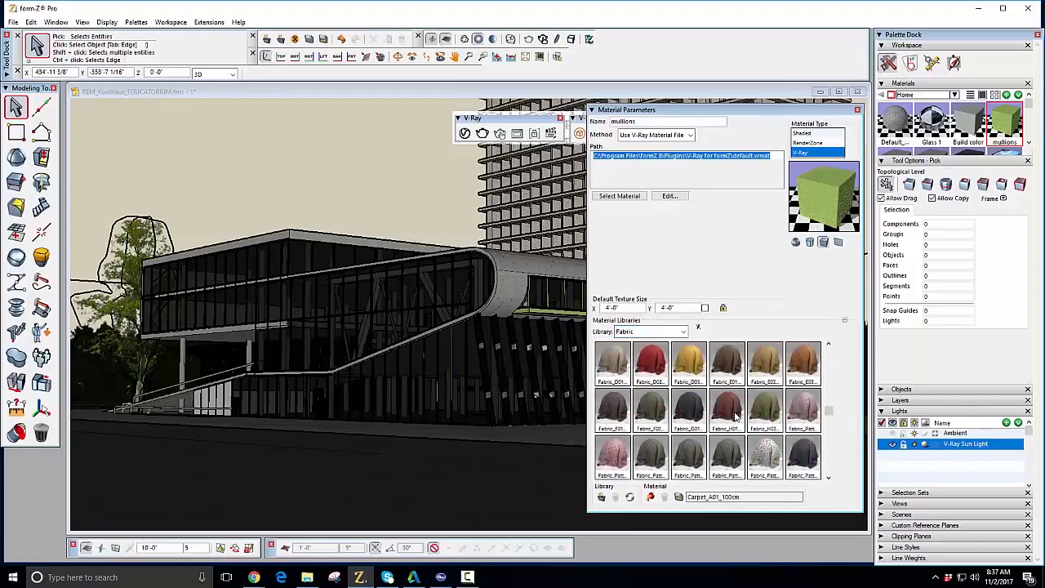
left_click(683, 331)
left_click(654, 467)
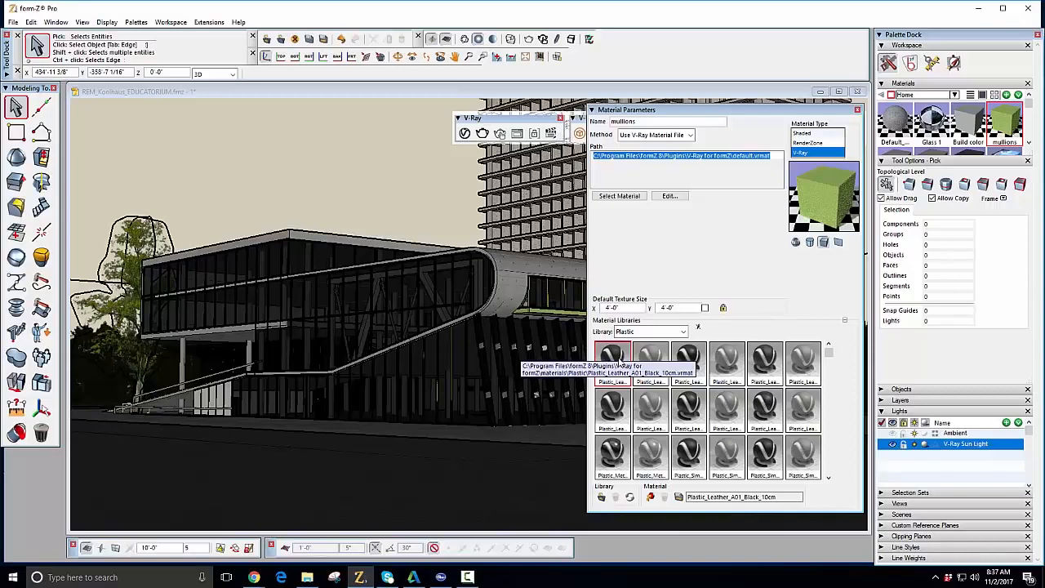
left_click(614, 360)
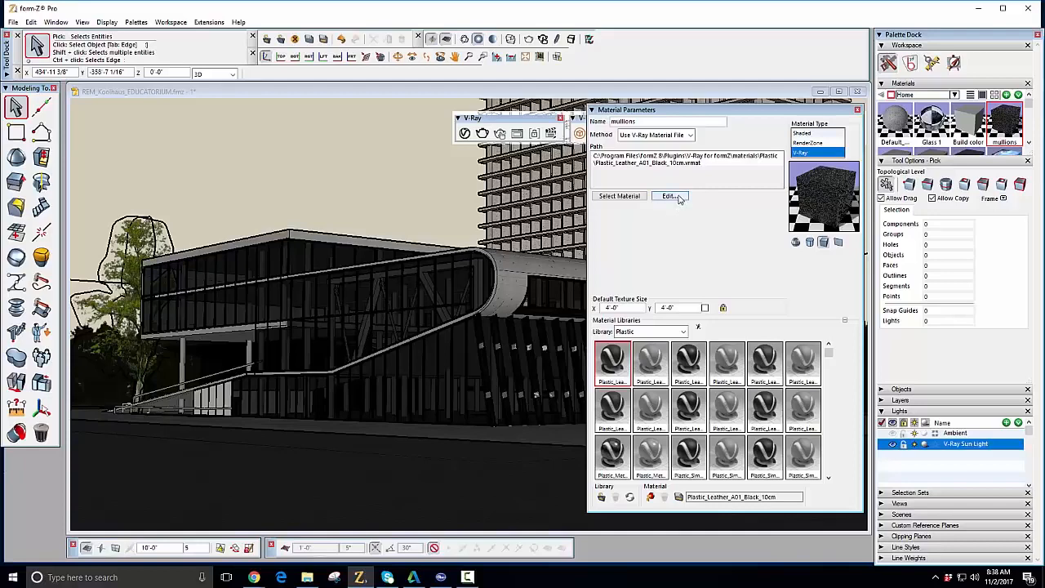
Step: Open the leather plastic material file for editing, set its type to Plastic and change its diffuse color to blue
left_click(678, 198)
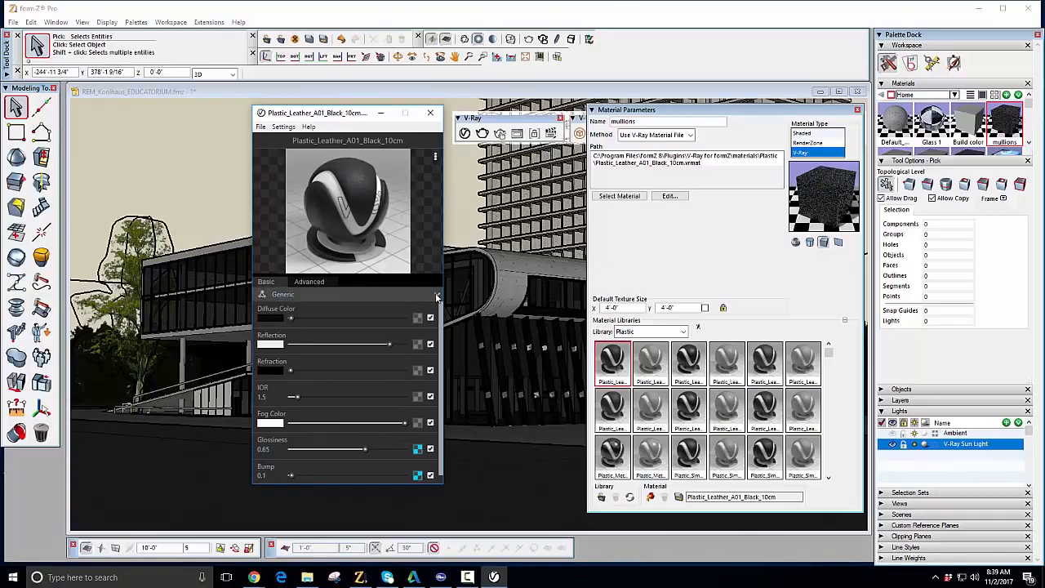
left_click(437, 296)
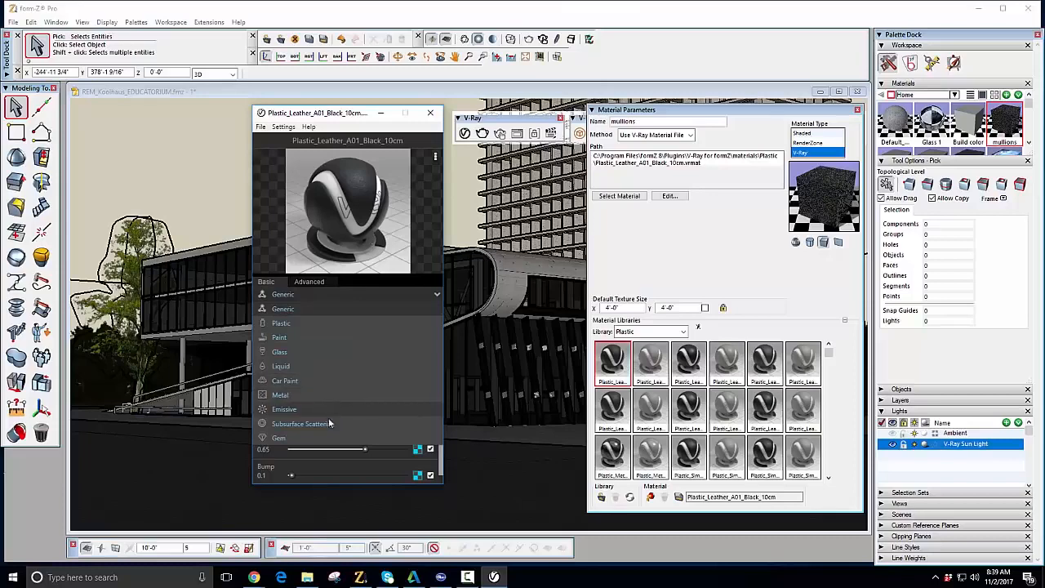
left_click(342, 323)
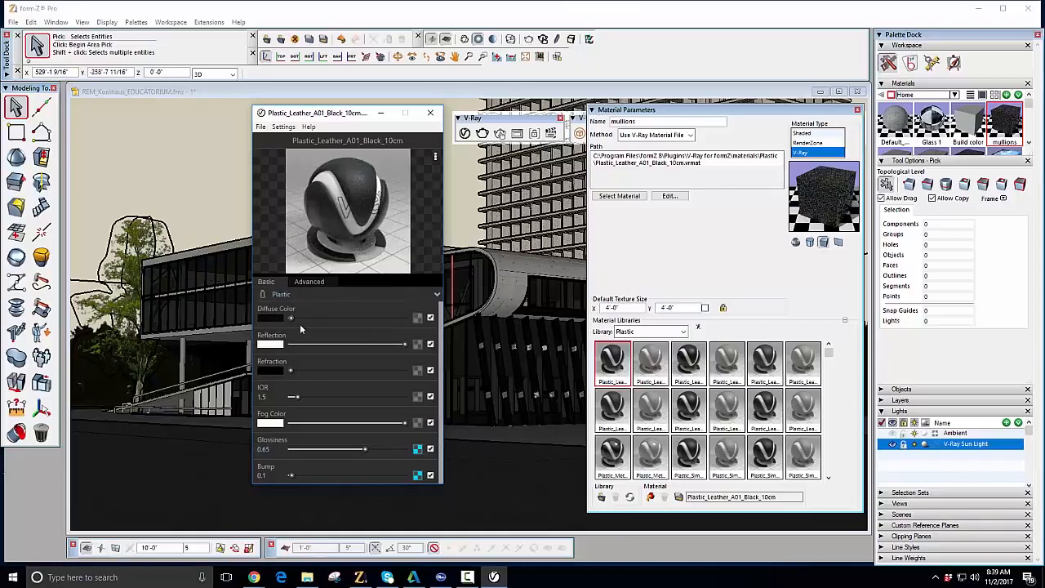
left_click(275, 319)
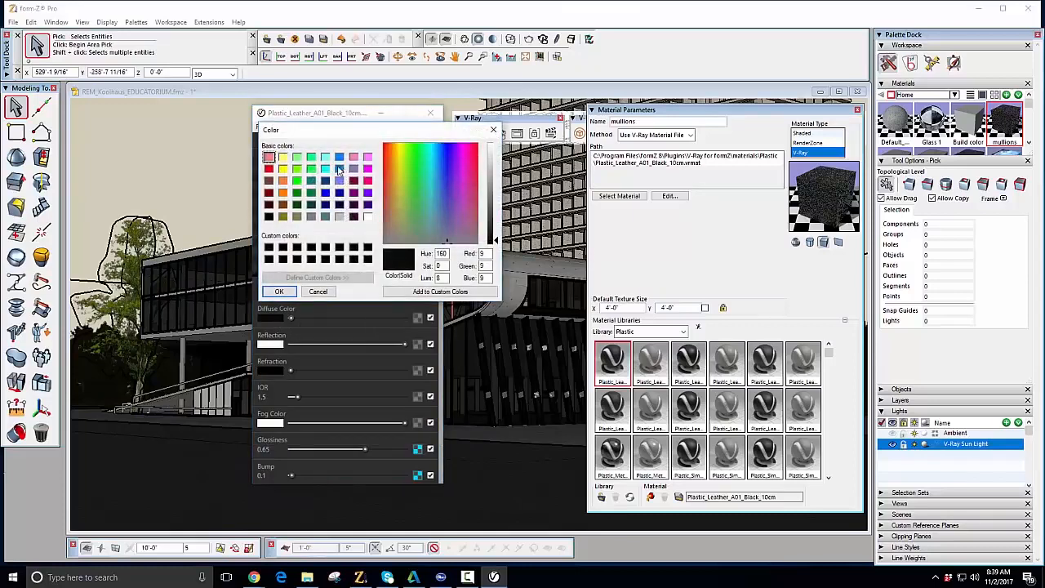
left_click(340, 168)
left_click(279, 293)
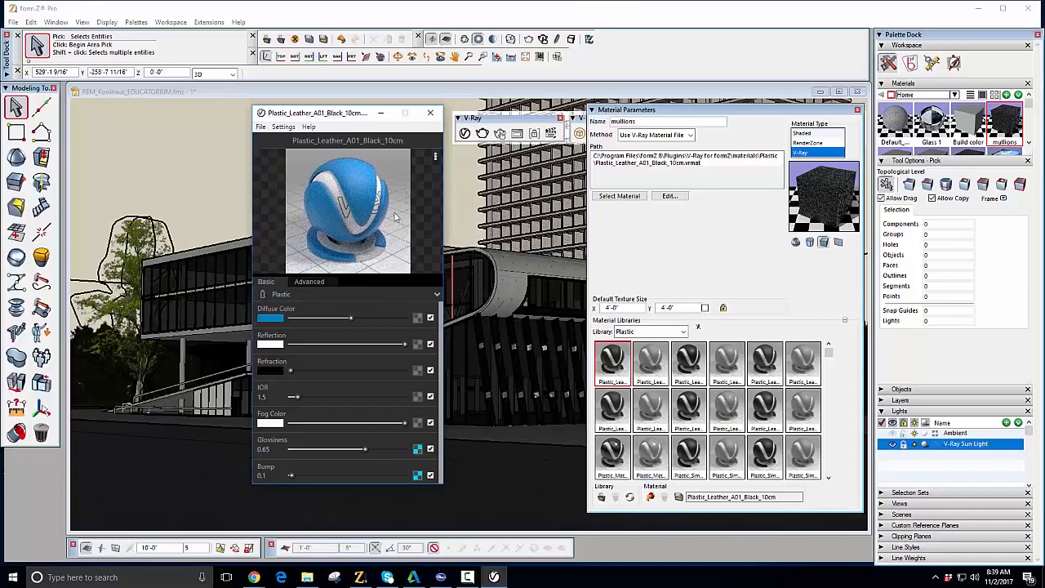
Step: Save the edited material as Plastic_Leather_A01_Blue_10cm in the My Library folder and minimize the material editor
left_click(261, 126)
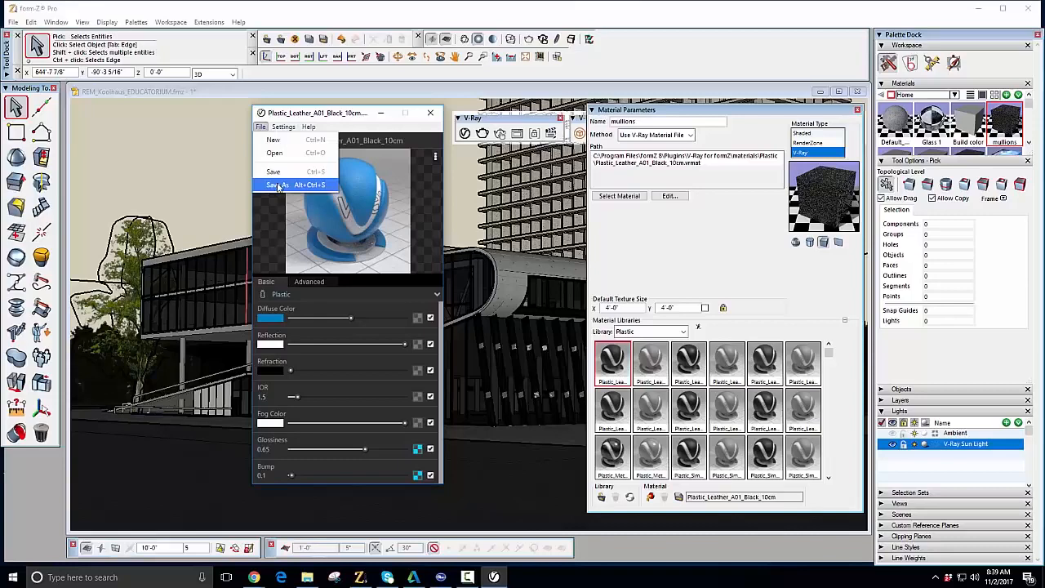
left_click(278, 186)
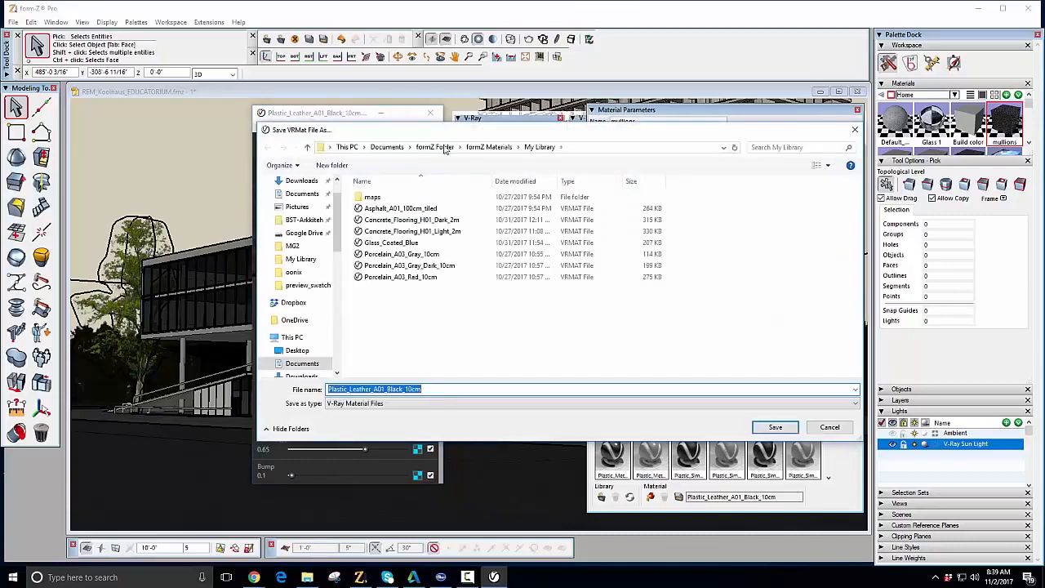
left_click(402, 389)
key("BackSpace")
key("BackSpace")
key("BackSpace")
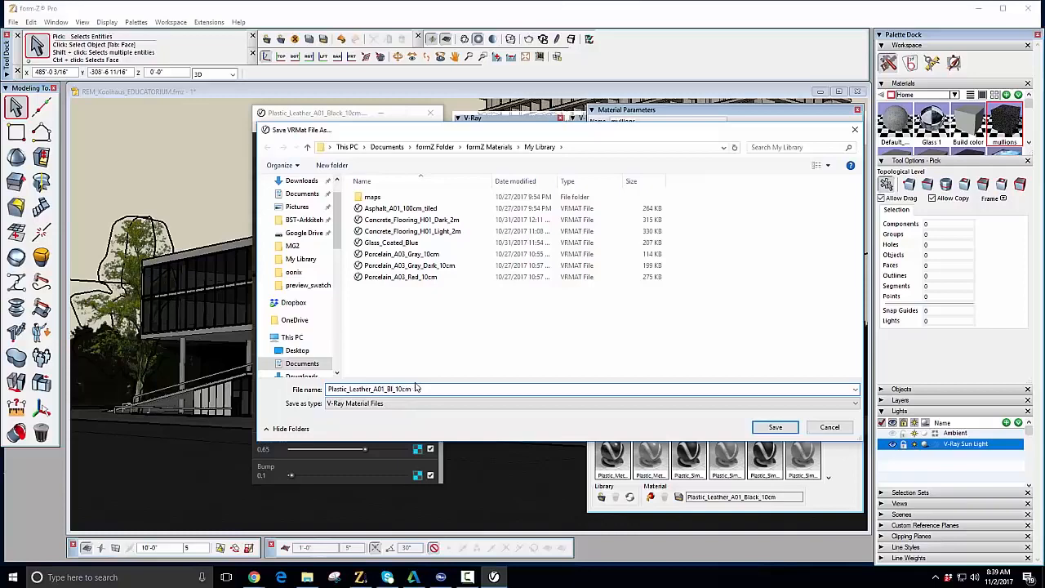
type("ue")
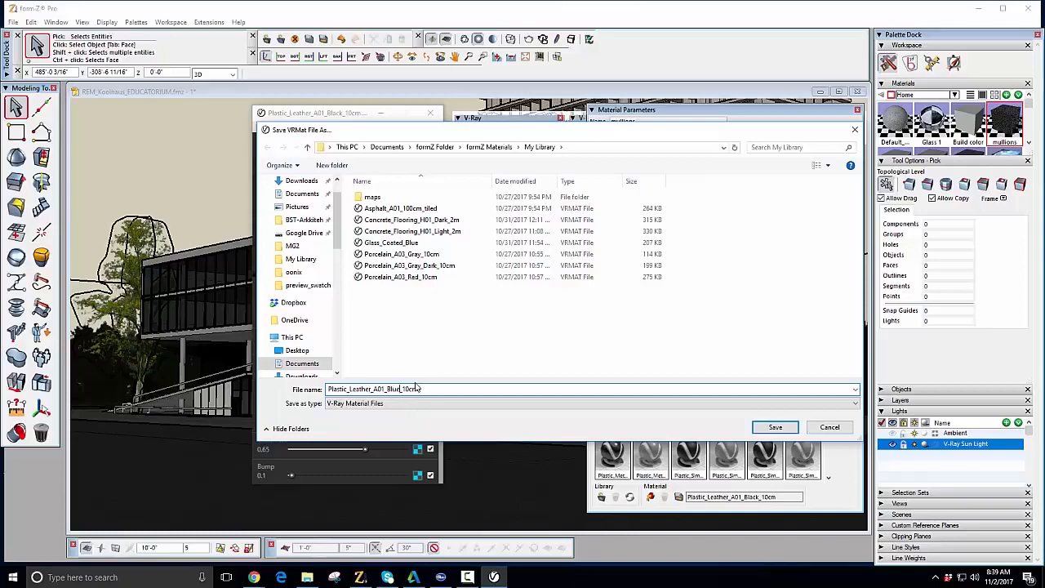
left_click(774, 428)
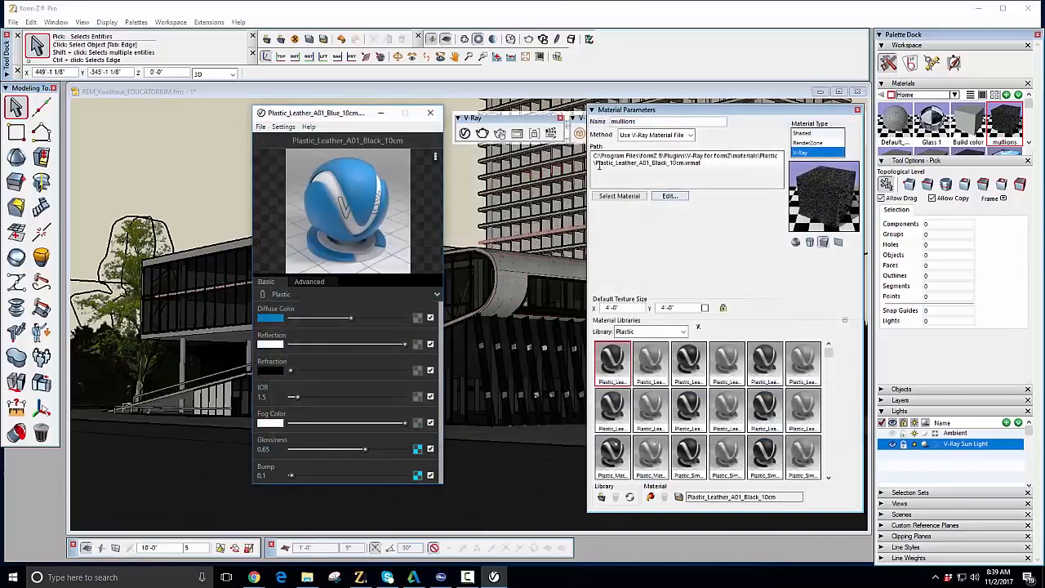
left_click(380, 113)
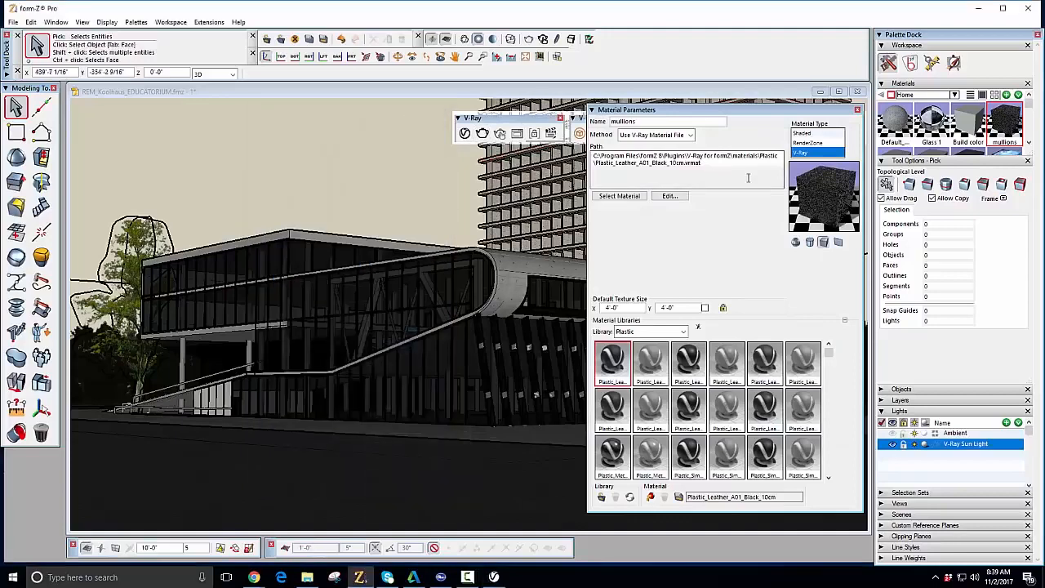
Step: Load Plastic_Leather_A01_Blue_10cm from My Library into the mullions material and check the result on the building model
left_click(619, 196)
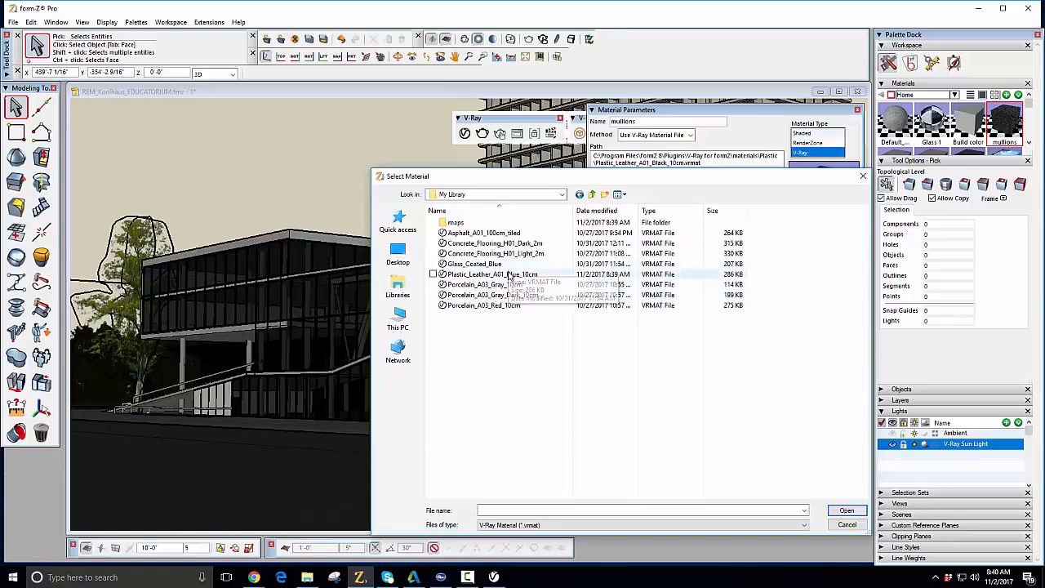
left_click(510, 275)
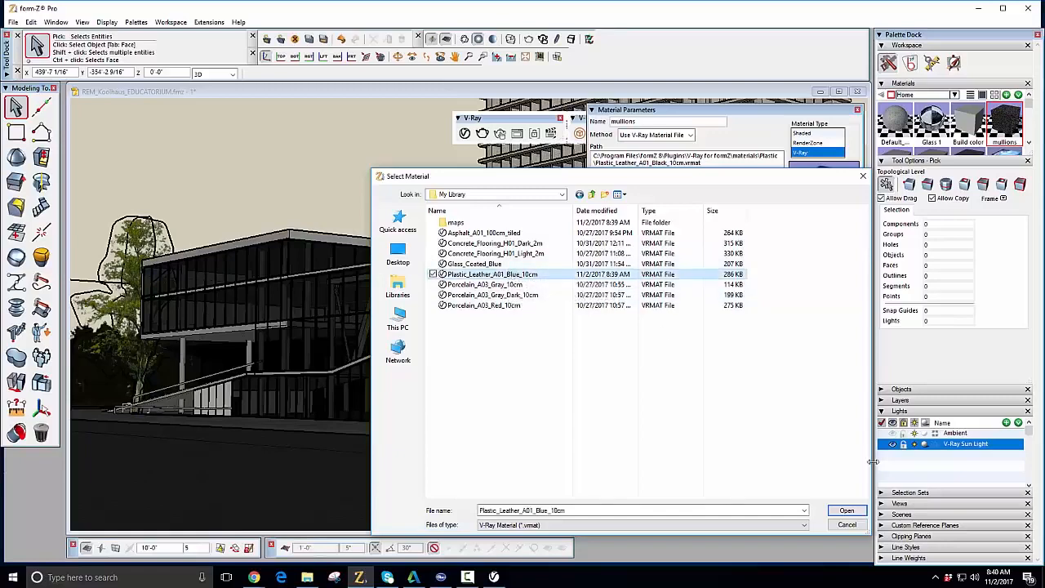
left_click(847, 511)
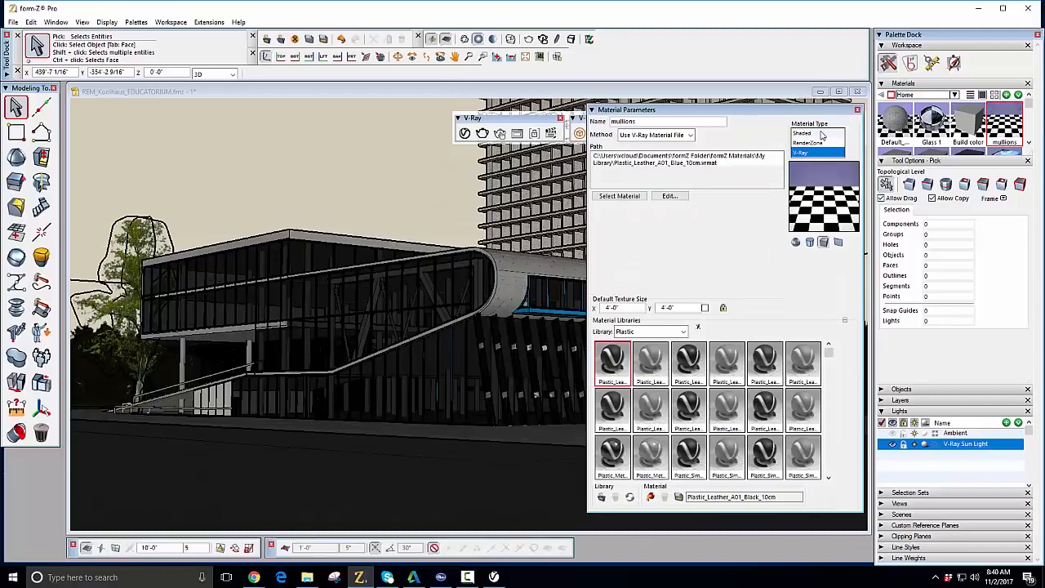
left_click_drag(732, 117, 909, 135)
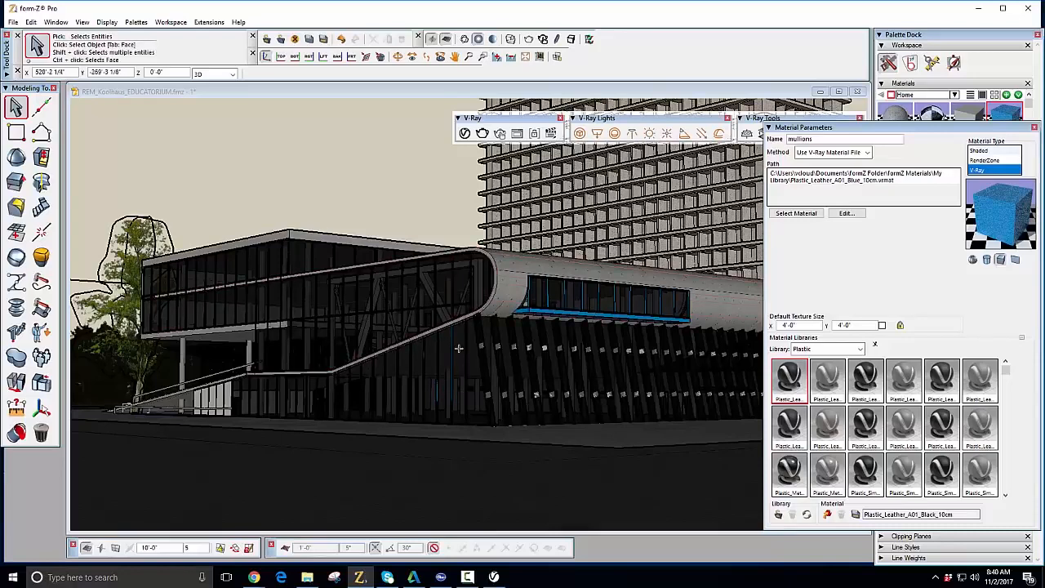
left_click_drag(877, 132, 590, 116)
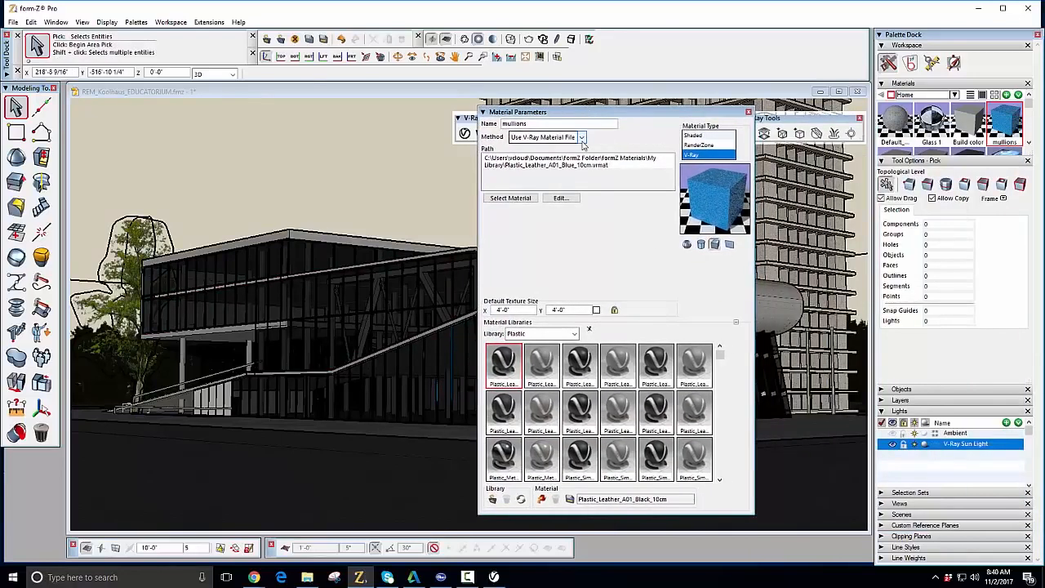
Step: Assign Aluminum_Brushed_5cm from the Metal library to the mullions material and close its parameters
left_click(575, 334)
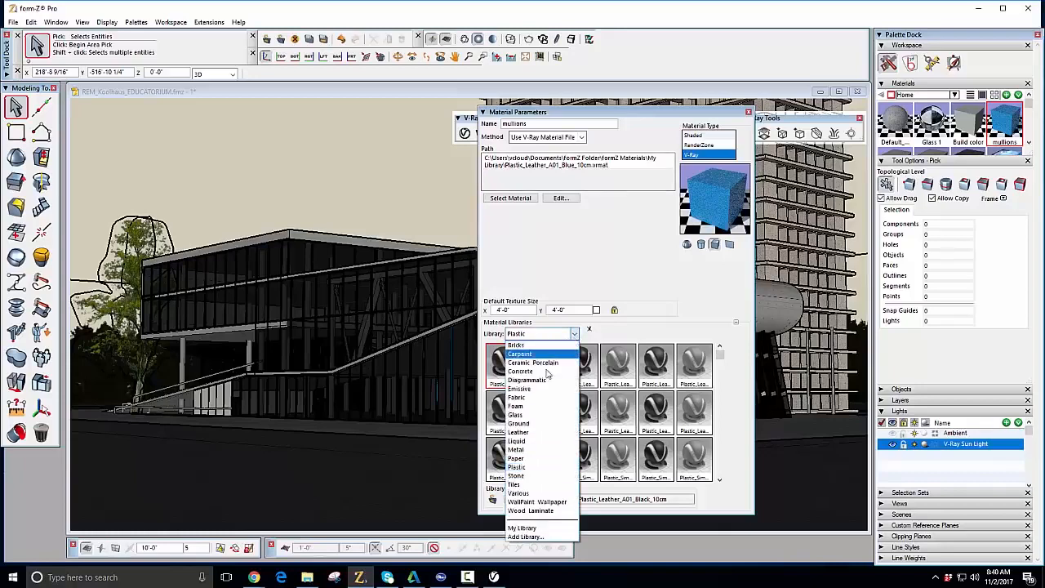
left_click(532, 451)
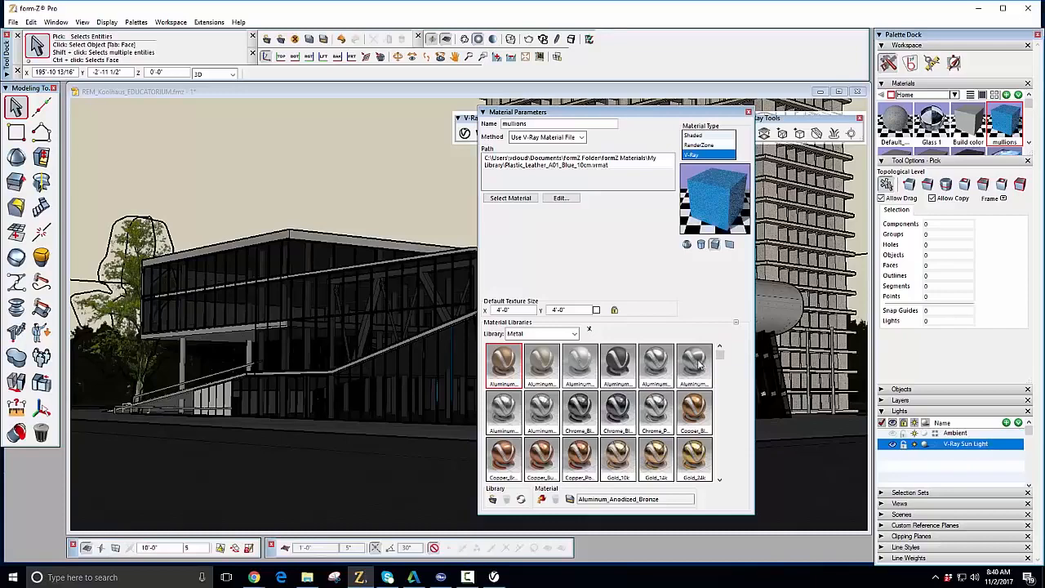
left_click(695, 362)
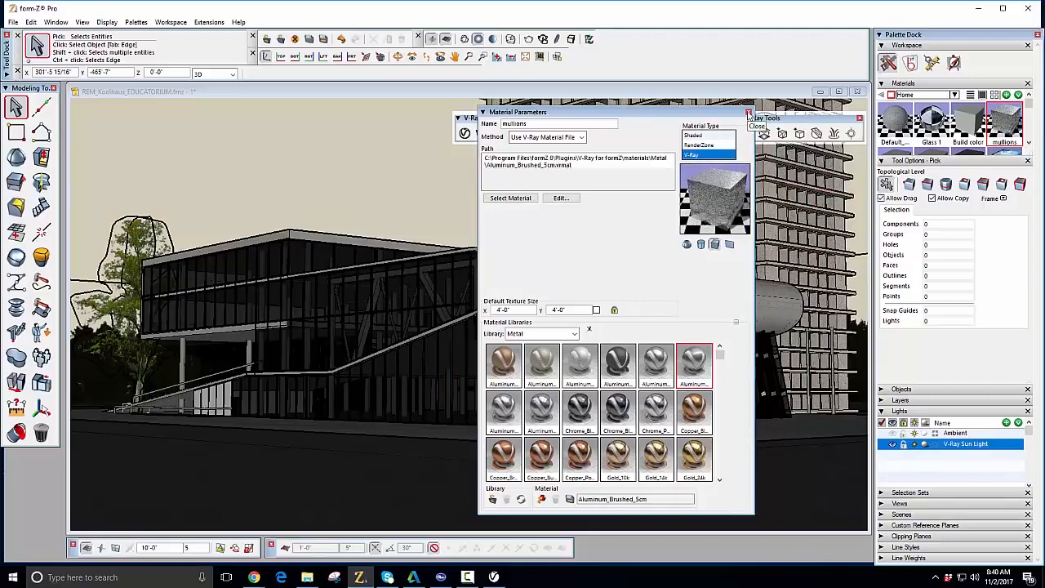
left_click(748, 115)
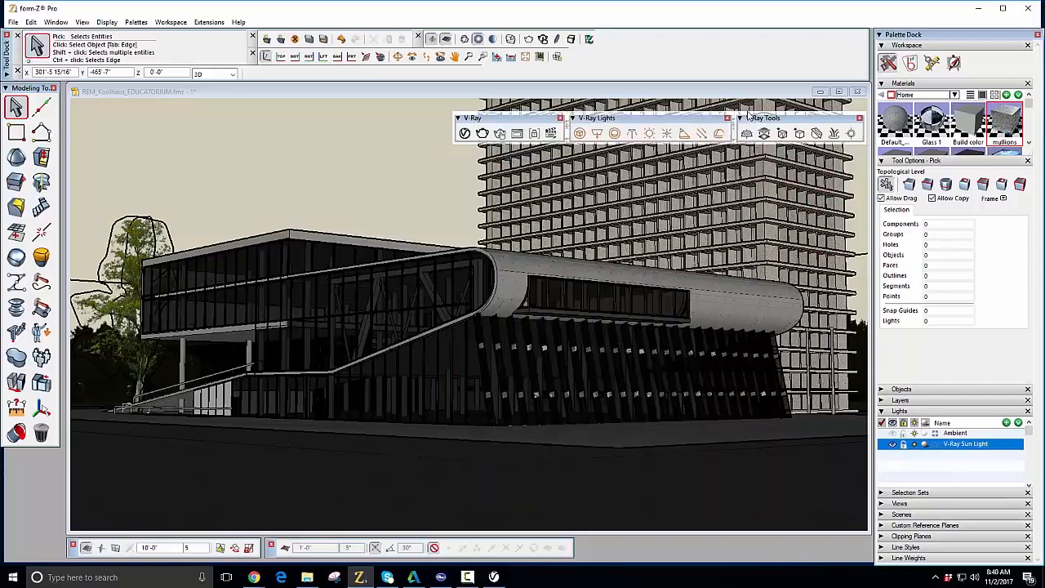
Step: Render the building scene with V-Ray and stop the rendering in the frame buffer
left_click(483, 134)
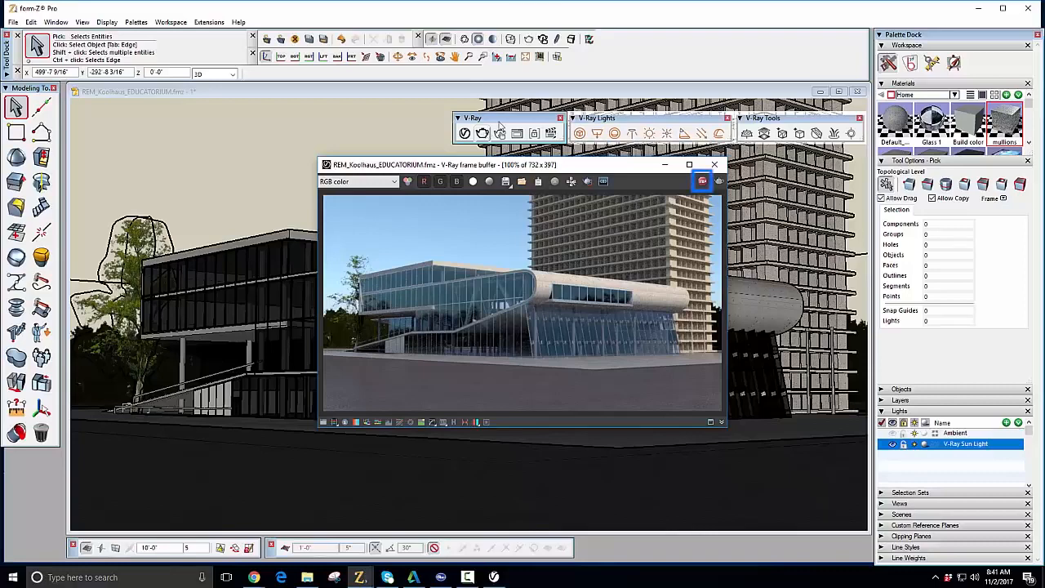
left_click(703, 181)
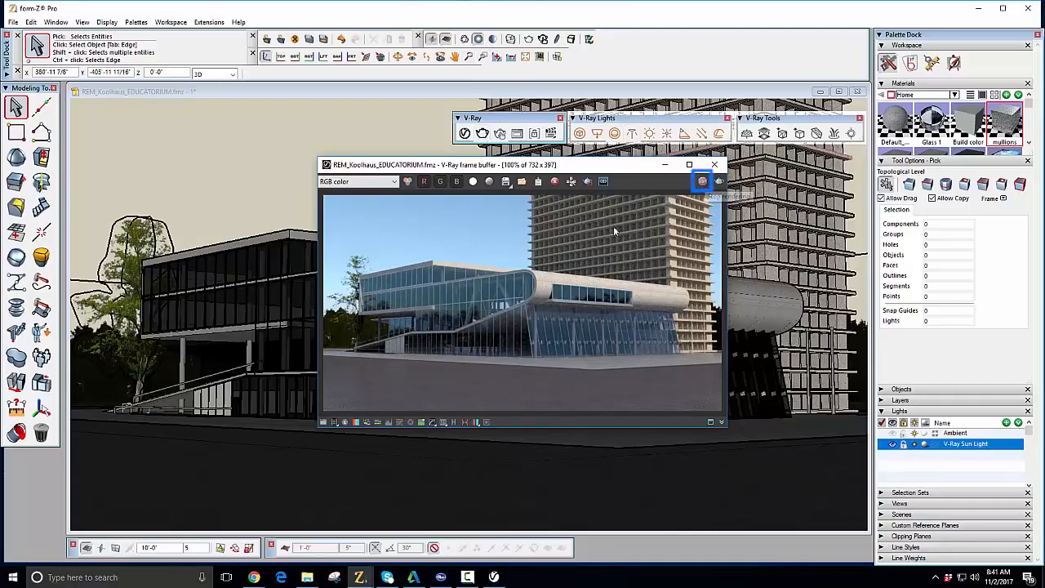